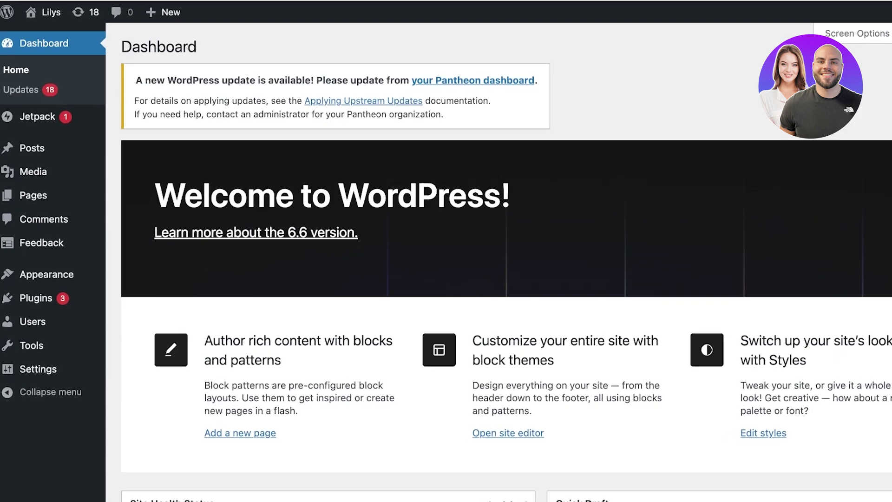
Visit the live site and open its Blog Home template in the site editor
mouse_move(46, 12)
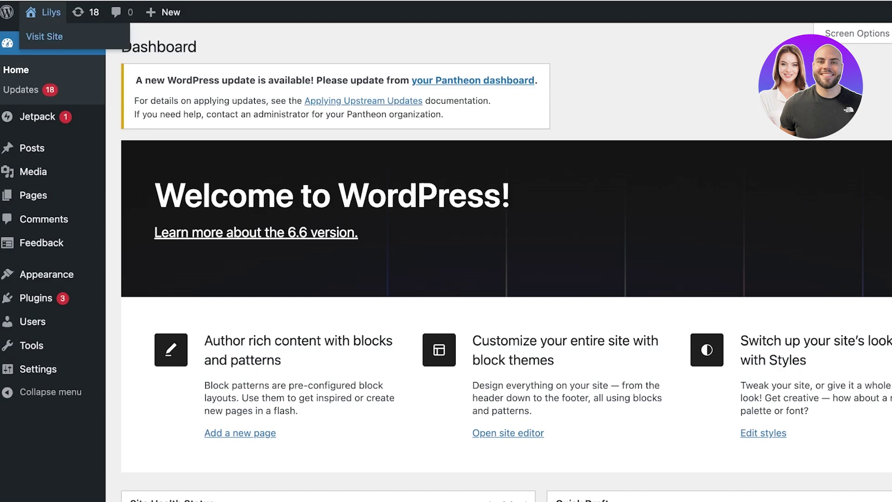
left_click(44, 36)
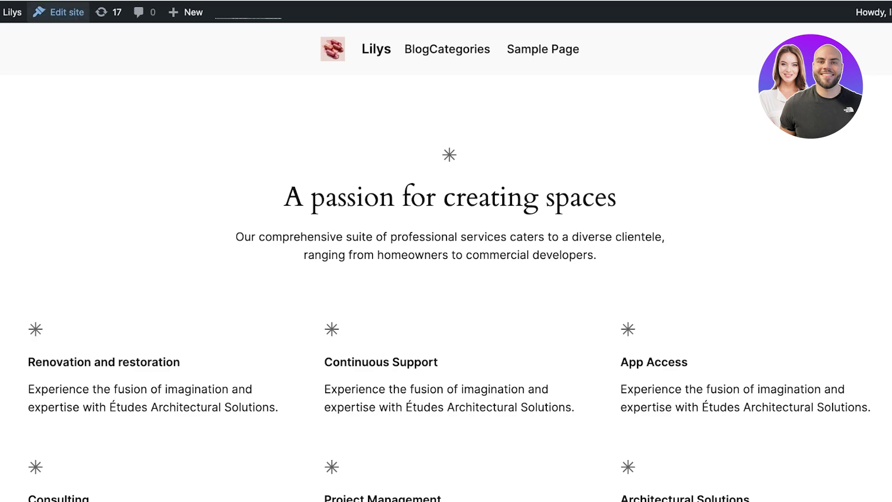
left_click(58, 12)
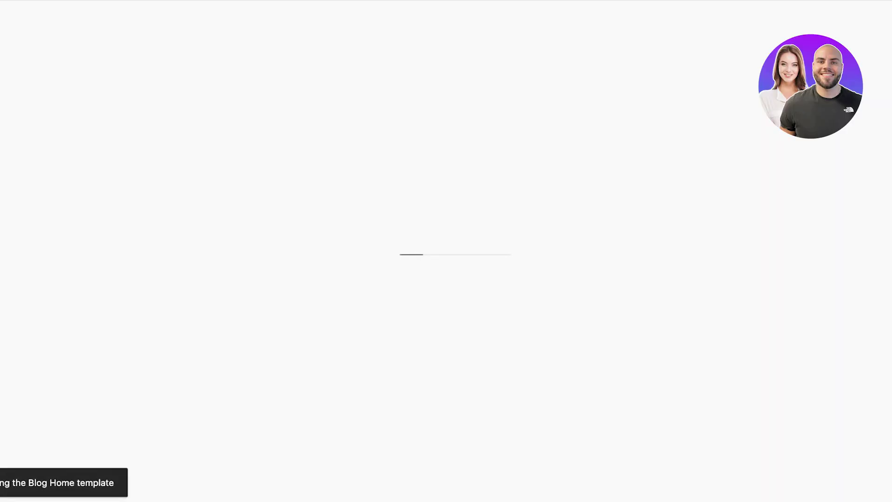
scroll(445, 251, "up", 20)
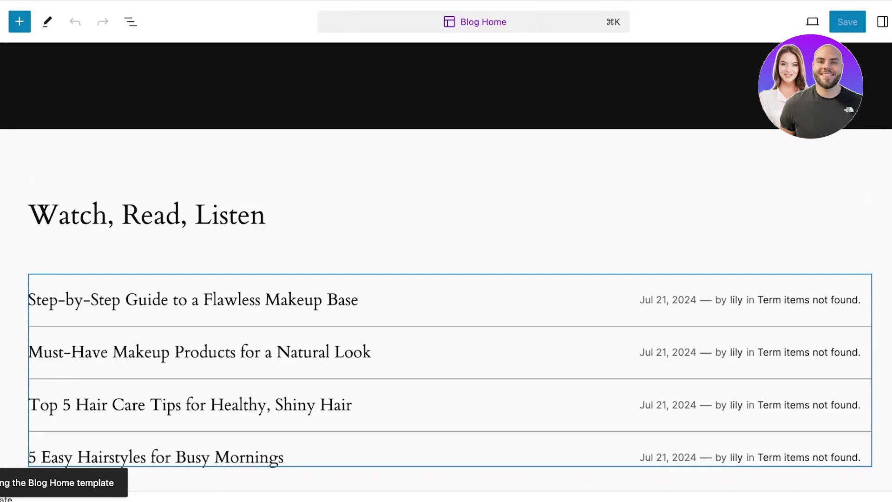
left_click(446, 68)
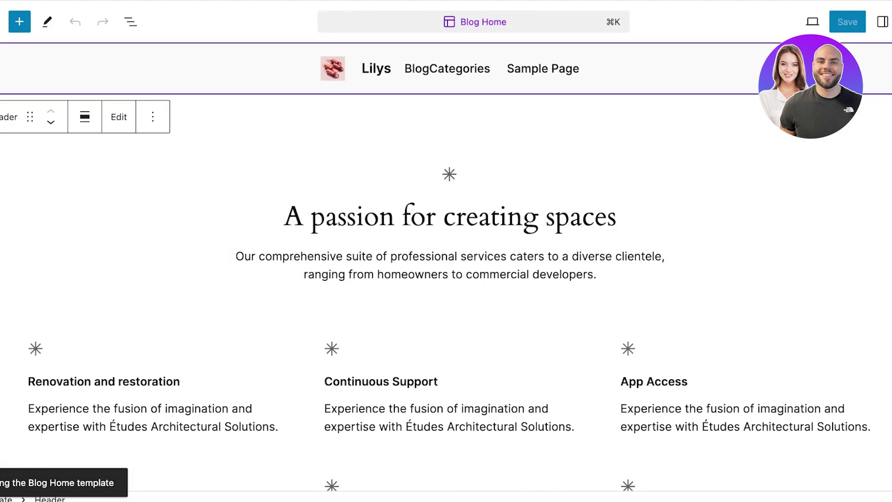
left_click(284, 217)
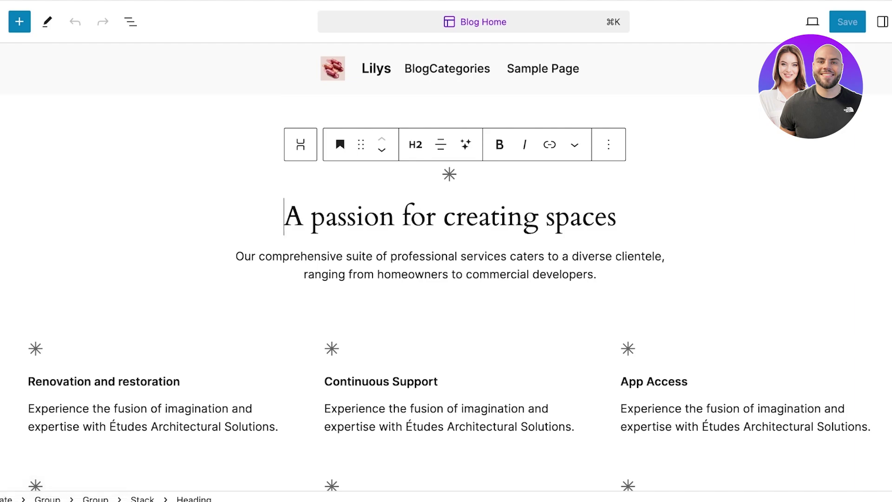
Switch the Blog Home template preview to the Mobile view
scroll(446, 266, "down", 1)
left_click(811, 21)
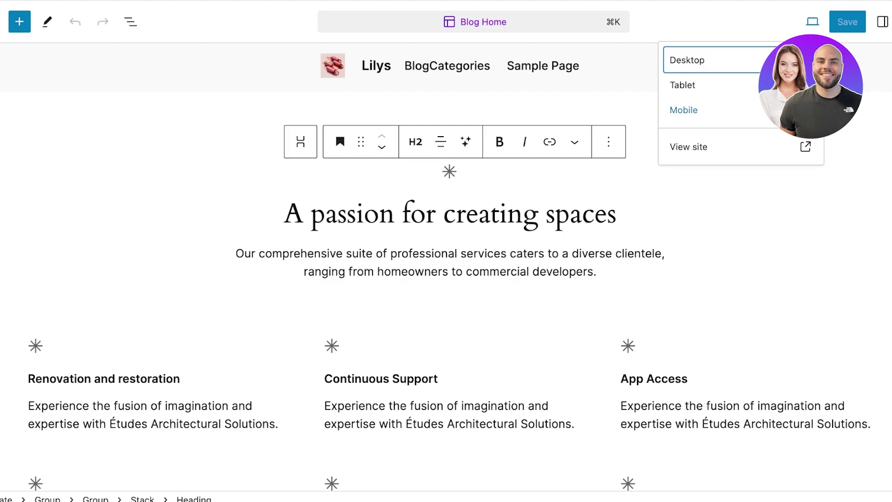
left_click(683, 110)
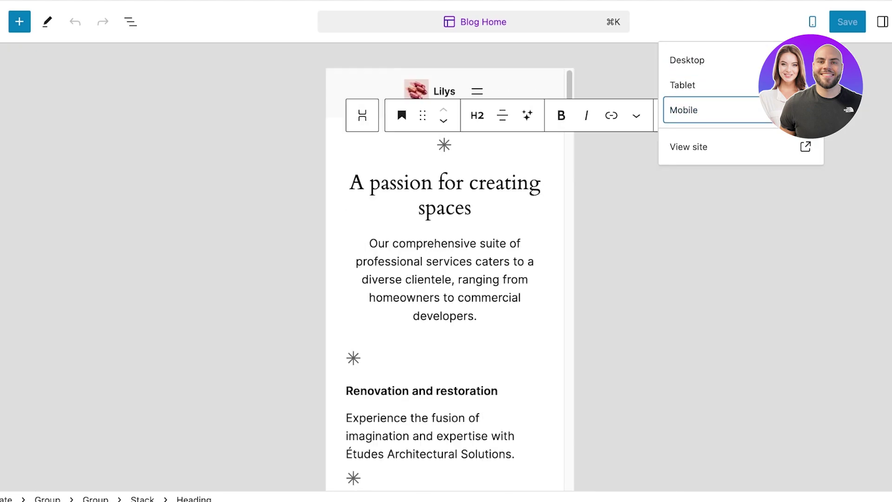
key("Escape")
left_click(444, 91)
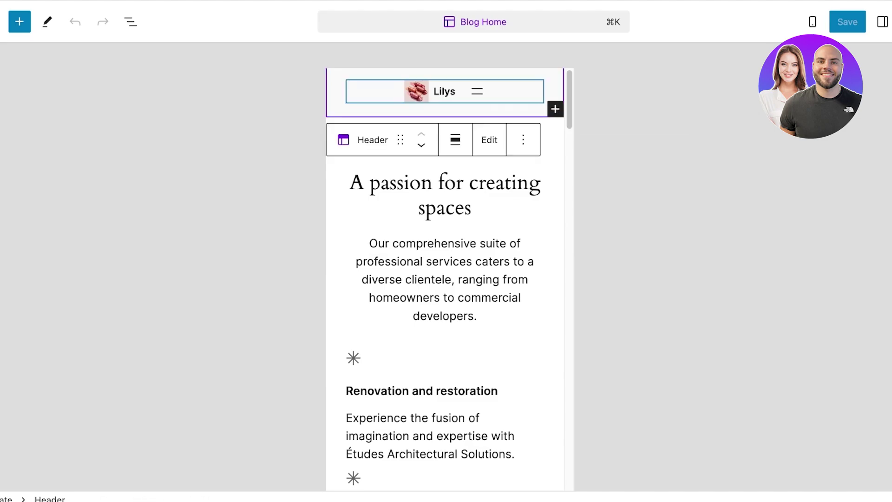
left_click(507, 91)
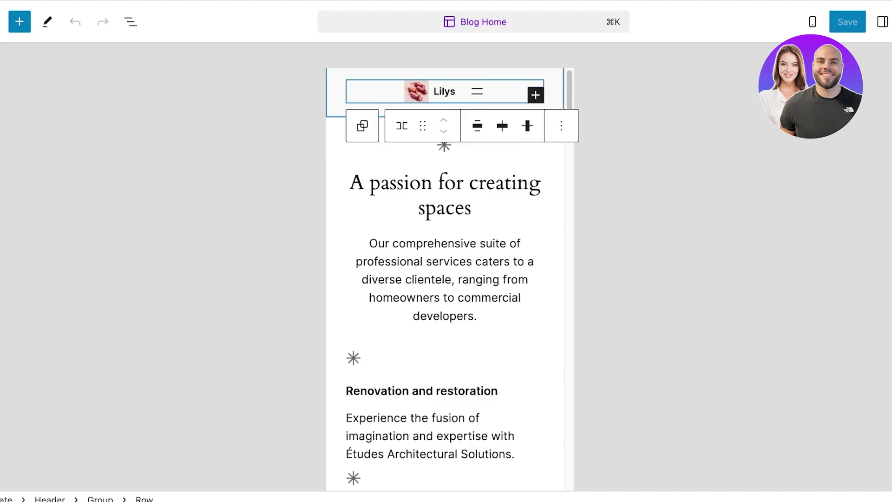
left_click(362, 125)
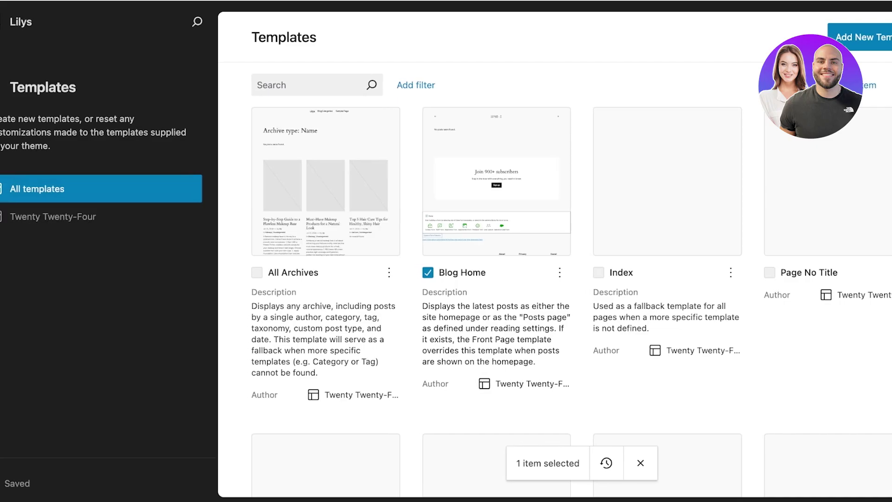
key("alt+Left")
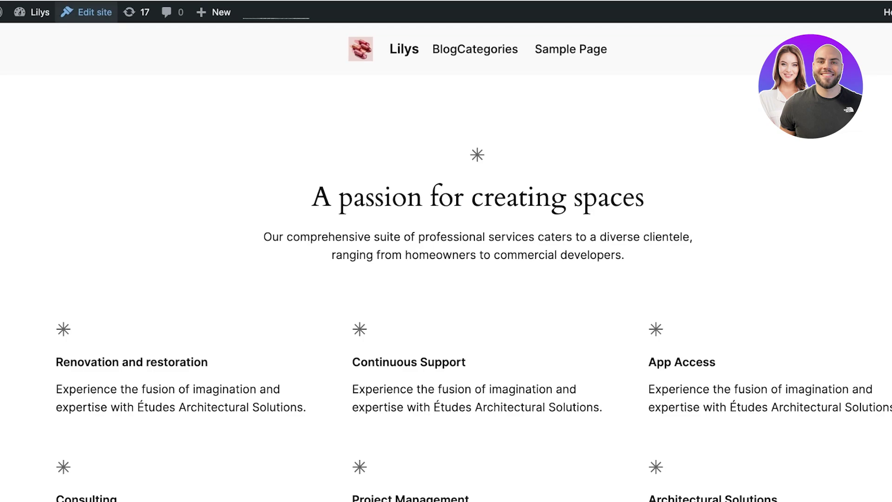
Reopen the Blog Home template for editing from the live site and display it in the Mobile view
left_click(88, 12)
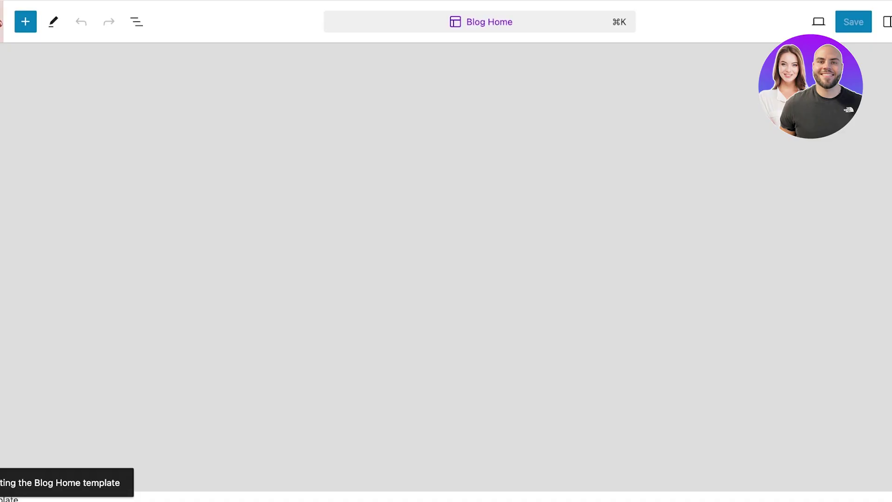
left_click(818, 22)
left_click(689, 109)
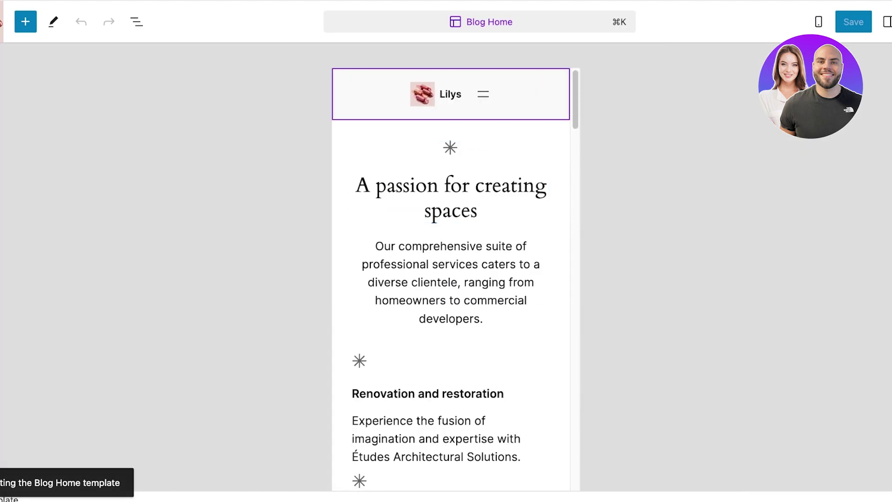
Move the Header block one position down in the Blog Home template
left_click(510, 94)
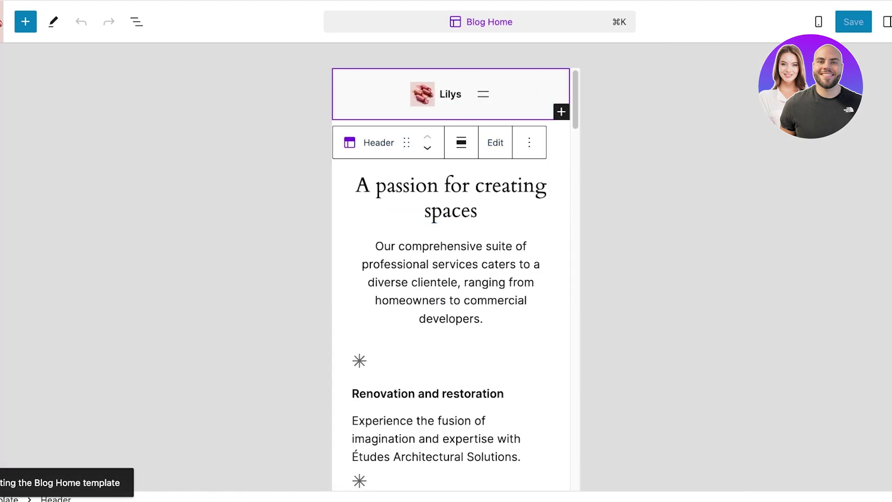
left_click_drag(407, 142, 403, 108)
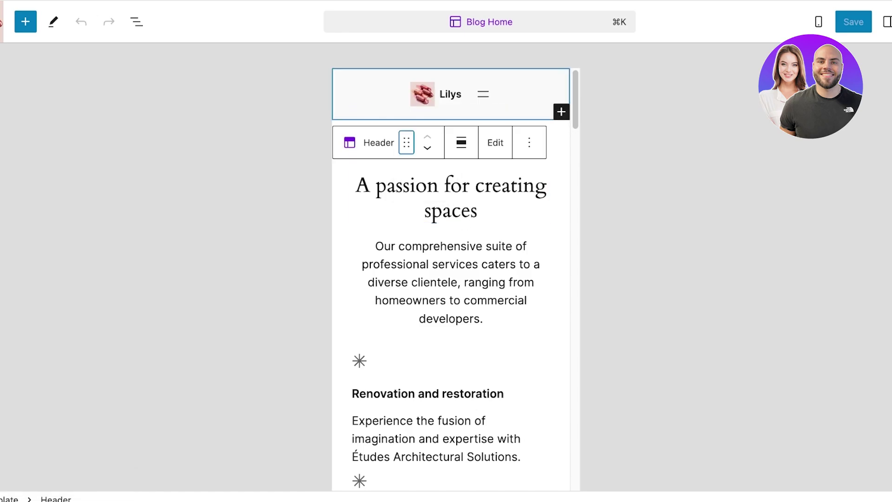
left_click(427, 148)
Locate the moved Header block among the template's sections and return it to the top
scroll(450, 279, "up", 10)
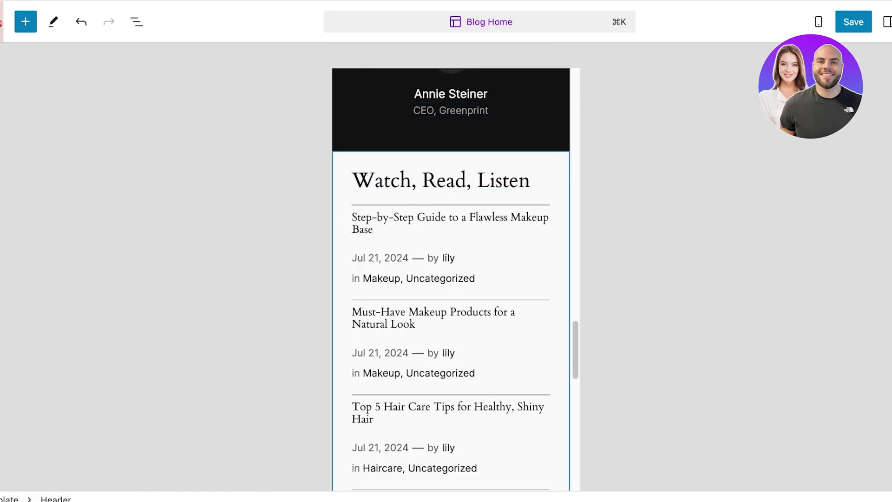
scroll(450, 278, "up", 5)
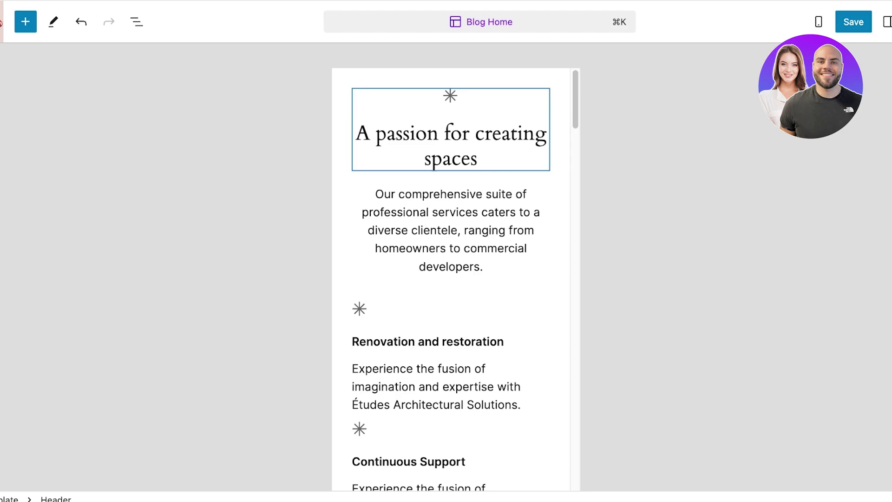
scroll(450, 278, "down", 20)
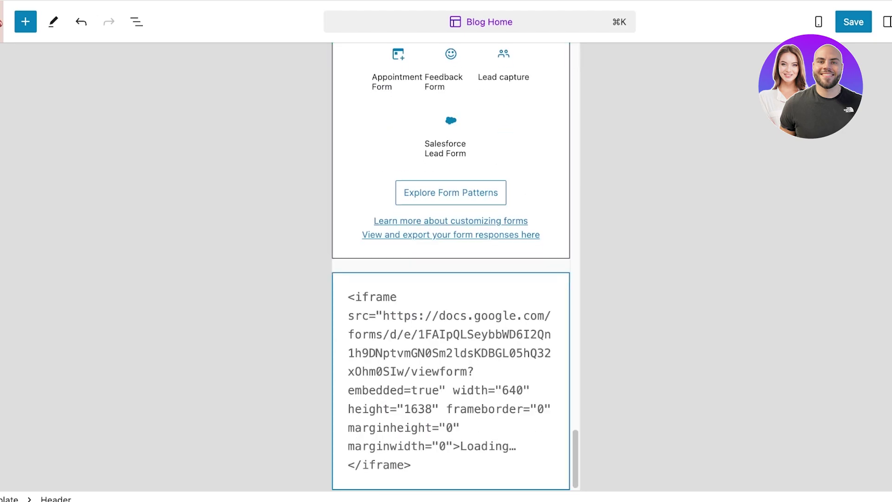
scroll(451, 279, "up", 12)
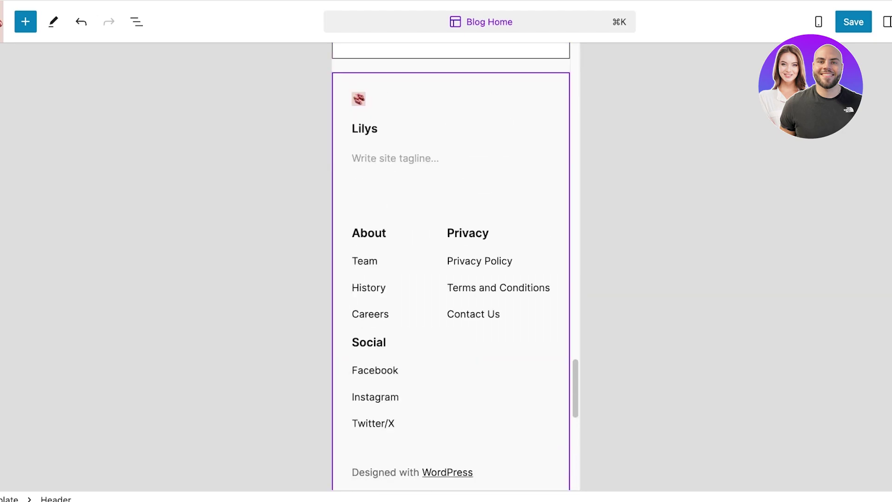
scroll(450, 279, "up", 6)
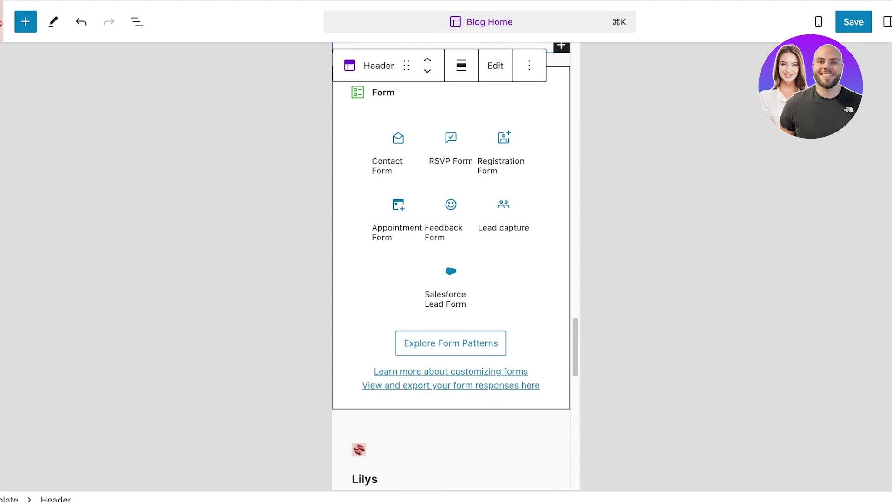
scroll(451, 266, "up", 20)
scroll(451, 265, "up", 3)
Transform the header's row block into a Grid, and that grid into Columns
left_click(511, 93)
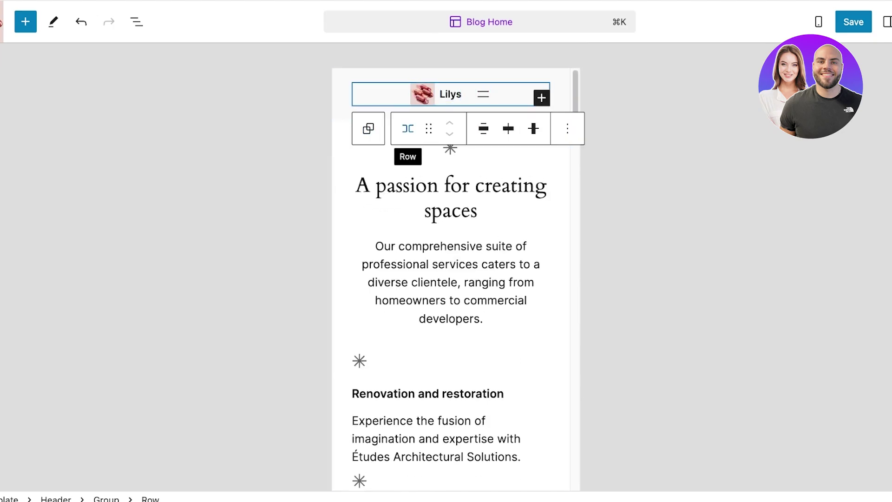
left_click(407, 128)
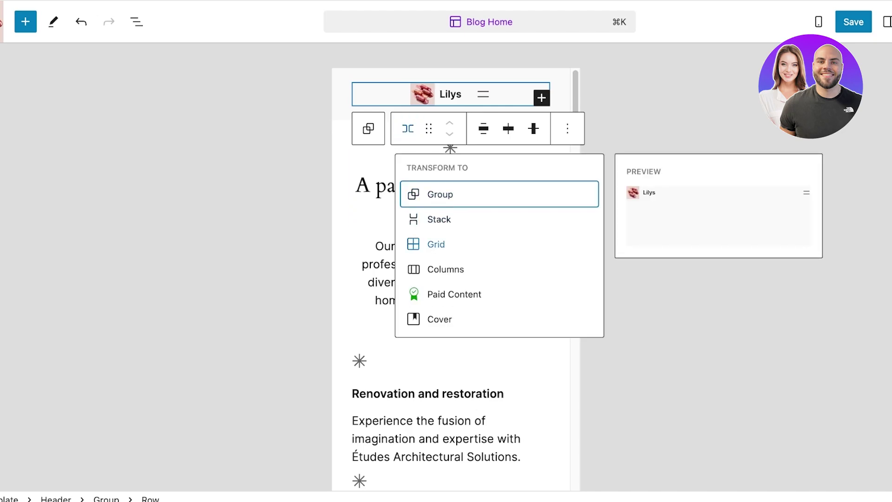
left_click(436, 244)
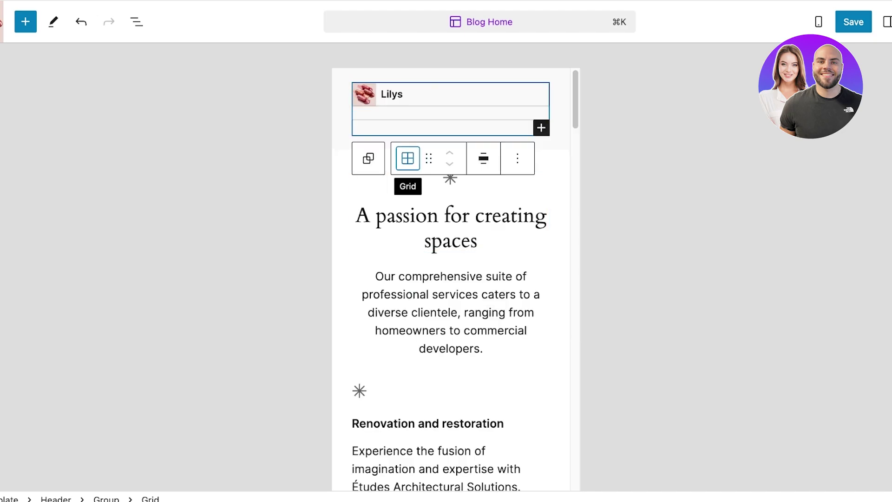
left_click(407, 157)
left_click(445, 299)
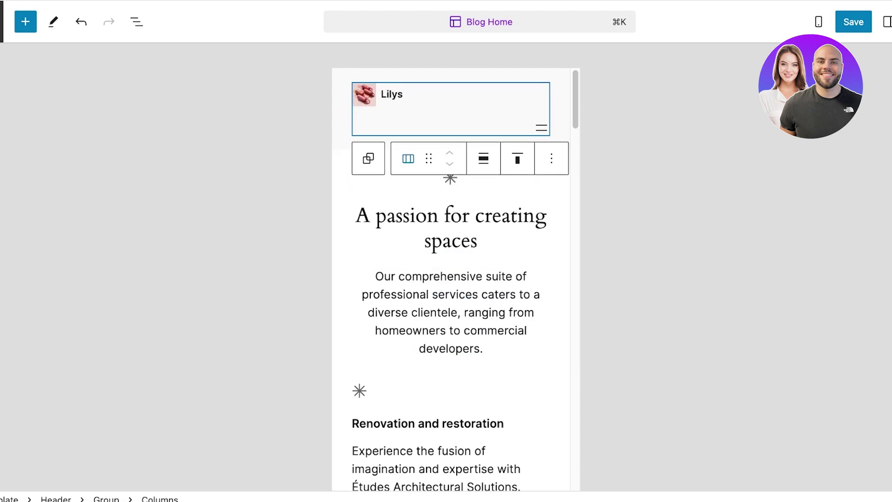
Examine the transform options of the header's Columns block and the block controls of the site logo and site title
left_click(408, 159)
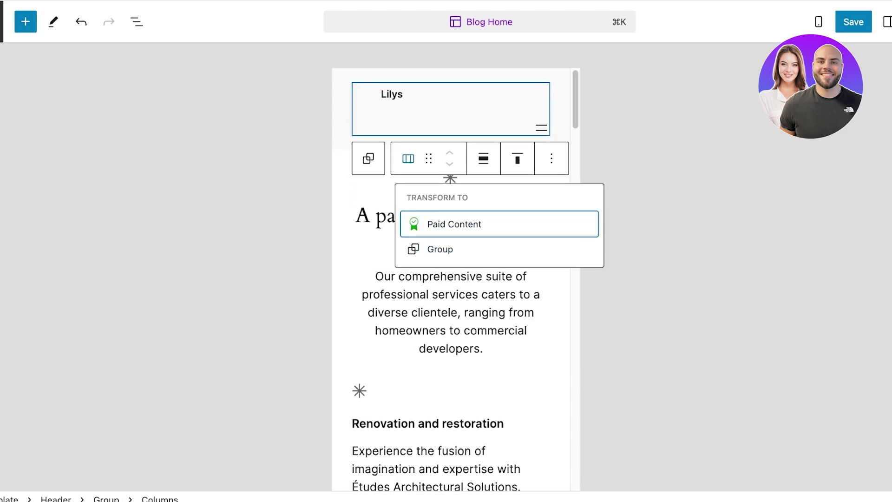
left_click(408, 158)
left_click(408, 158)
left_click(391, 94)
left_click(396, 123)
left_click(364, 94)
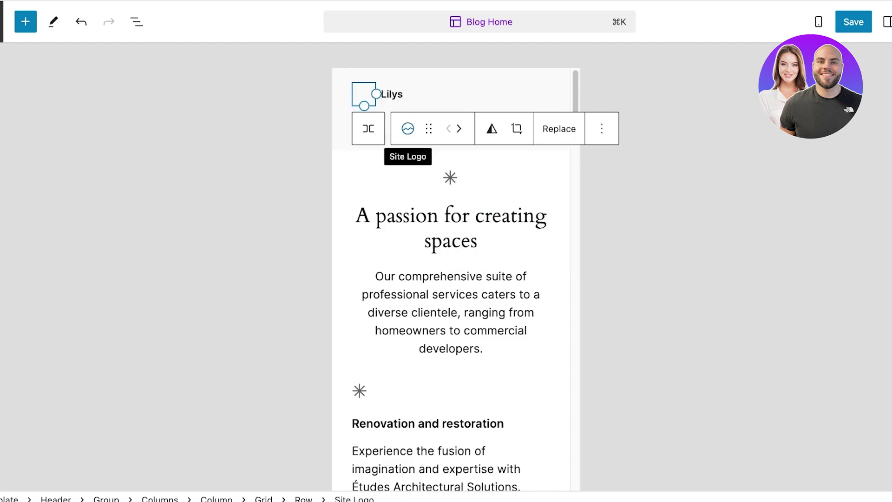
left_click(408, 128)
left_click(391, 93)
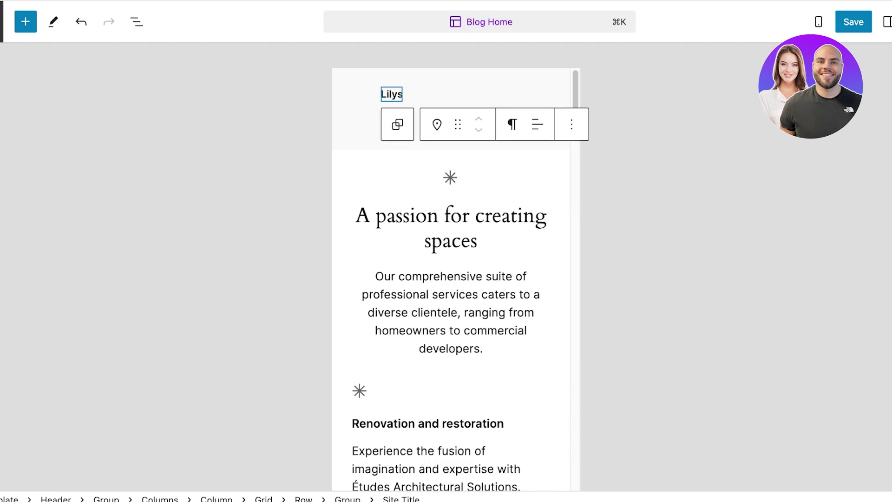
Transform the row holding the site logo and title into a Stack and centre its items horizontally
left_click(450, 93)
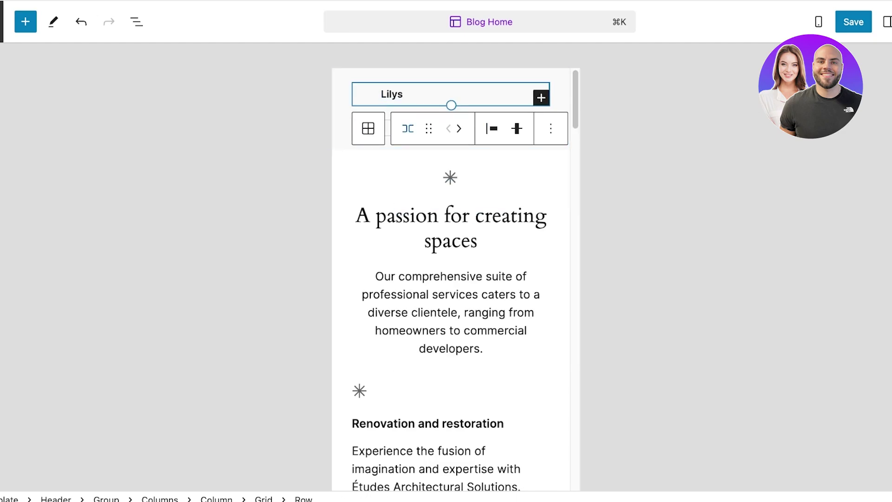
left_click(407, 128)
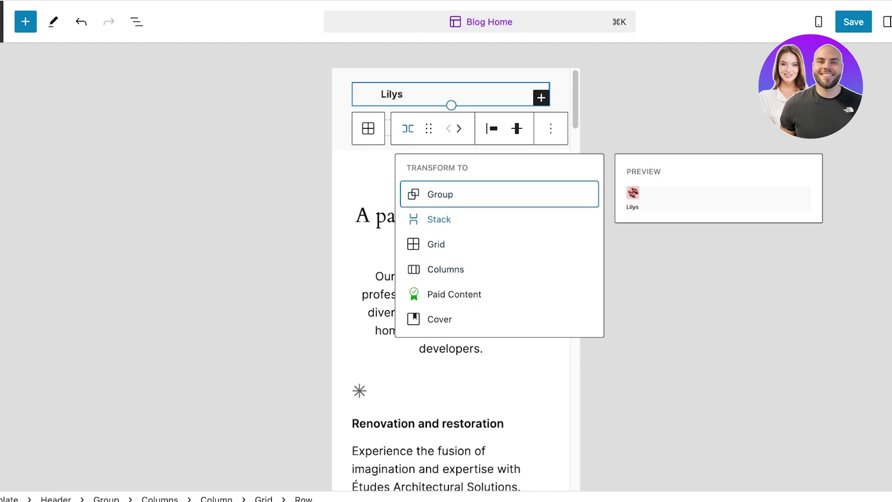
left_click(439, 220)
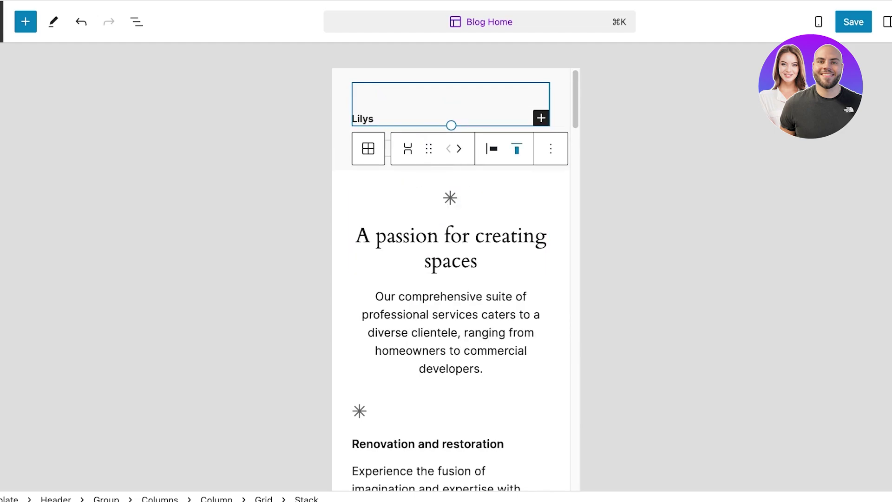
left_click(491, 149)
left_click(539, 216)
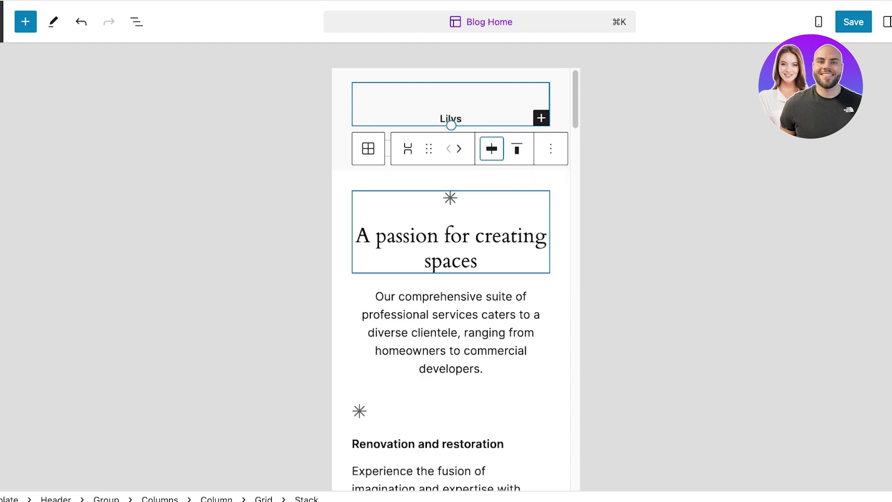
Try Align middle as the header stack's vertical alignment and set it to Space between instead
left_click(516, 148)
left_click(550, 217)
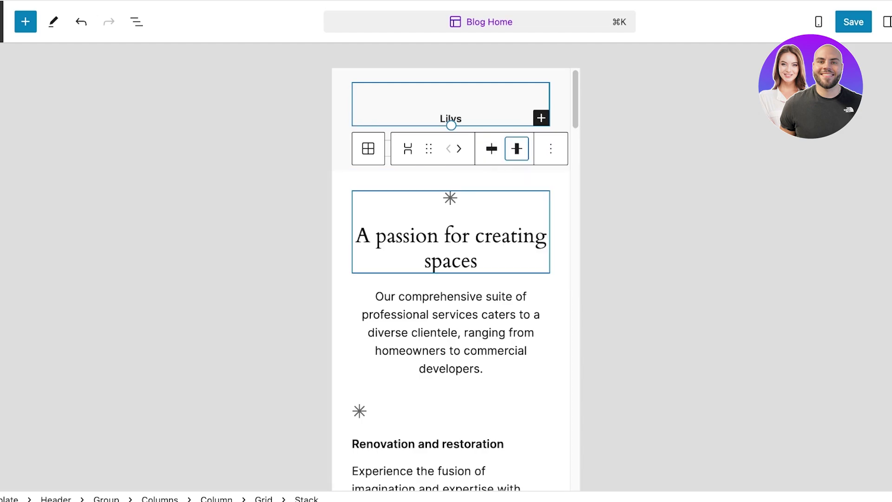
left_click(516, 148)
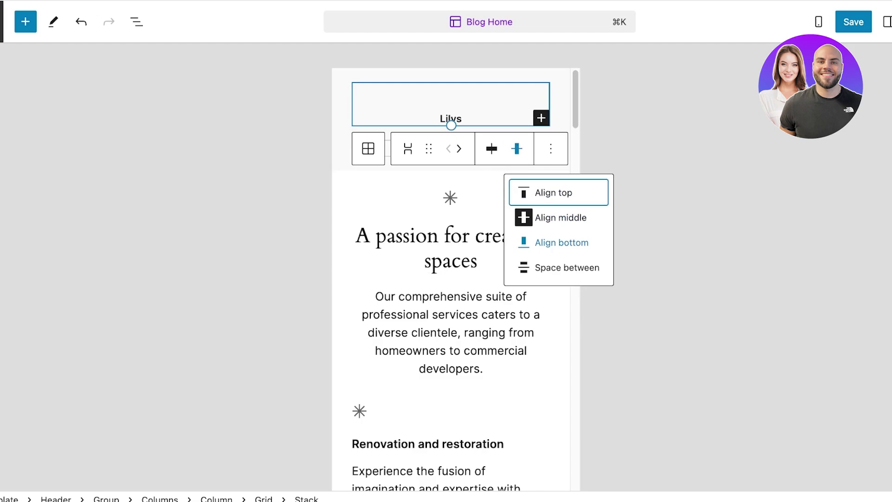
key("Up")
key("Return")
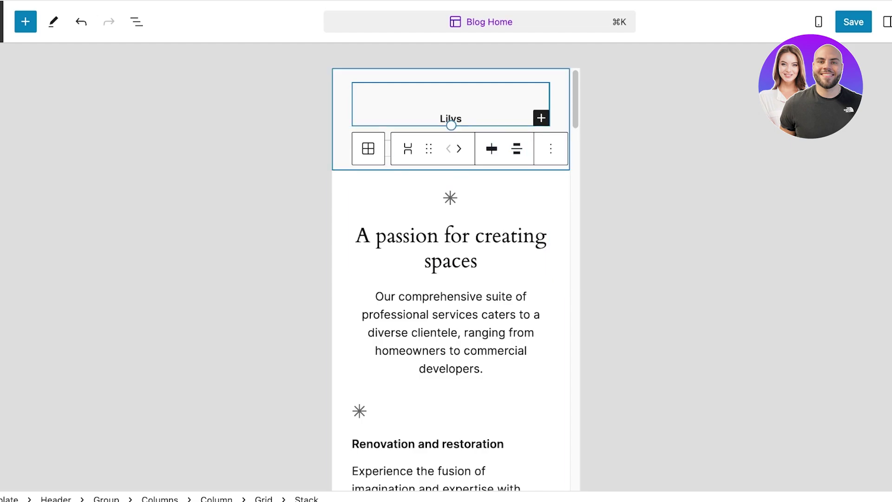
Examine the block controls of the header's navigation menu and of the stack holding the site title
left_click(356, 235)
left_click(451, 104)
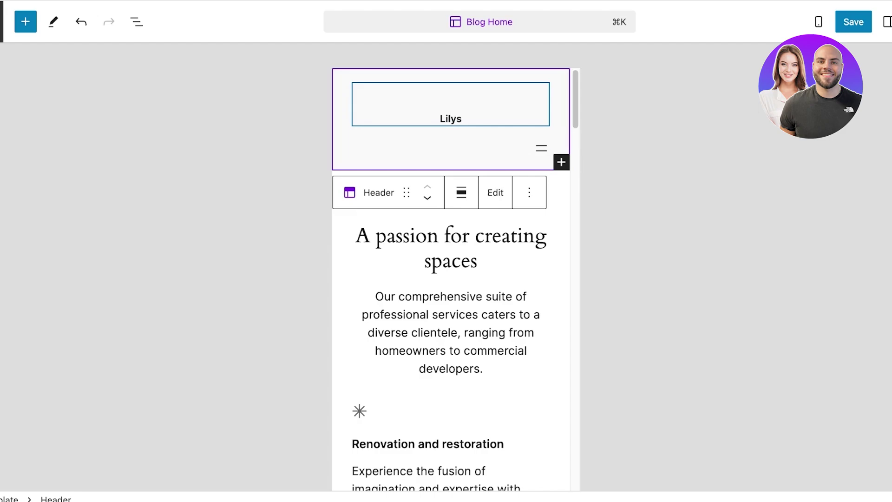
left_click(541, 148)
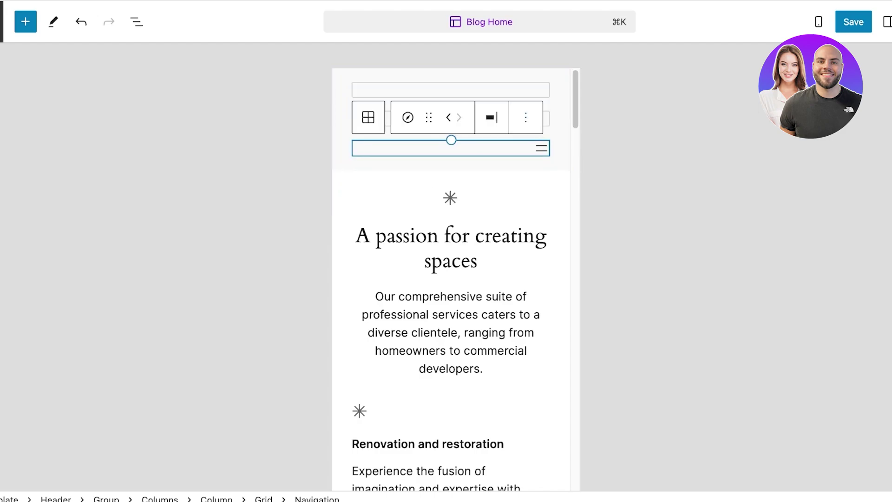
left_click(526, 117)
left_click(559, 117)
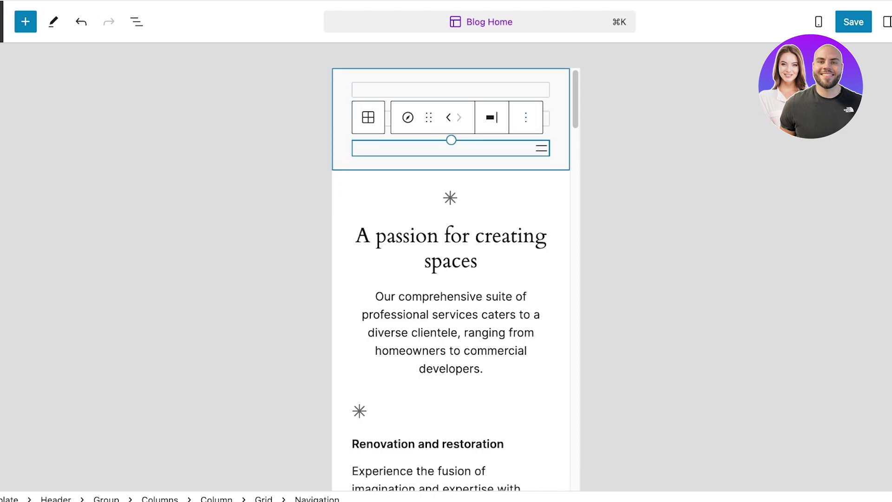
left_click(559, 117)
left_click(450, 116)
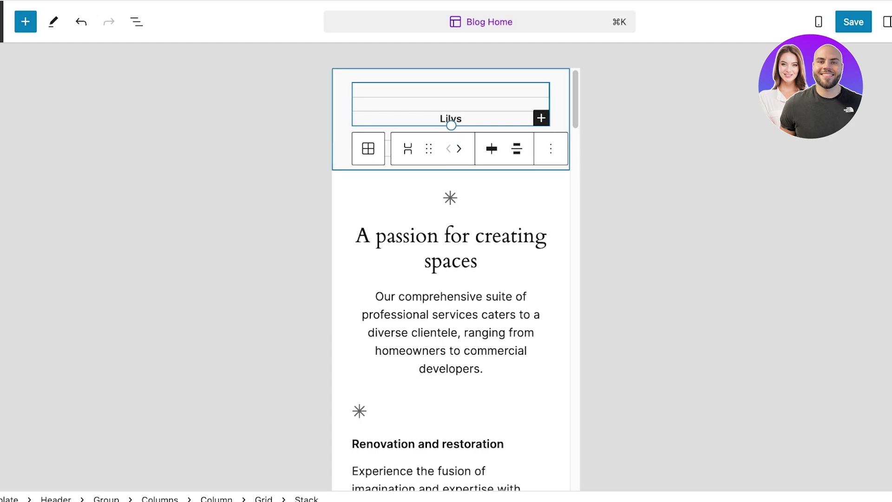
left_click(451, 75)
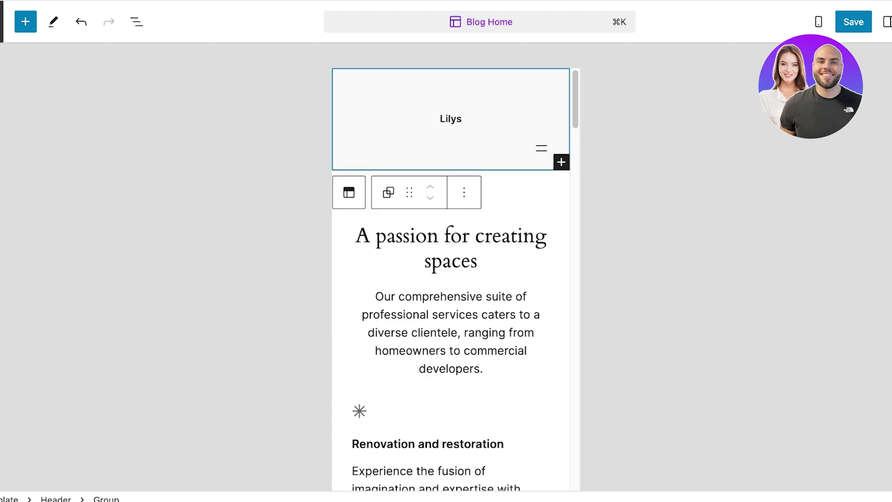
Switch the preview to Desktop and transform the header's Grid block into a Row
left_click(818, 21)
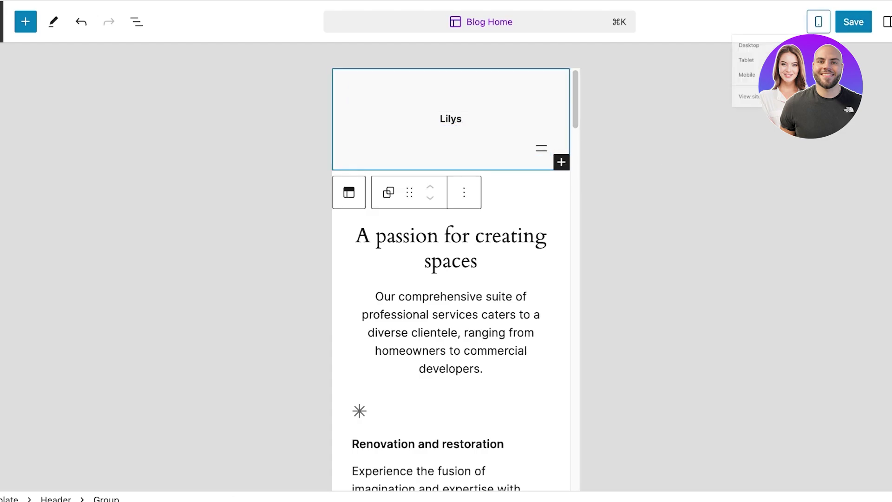
left_click(692, 60)
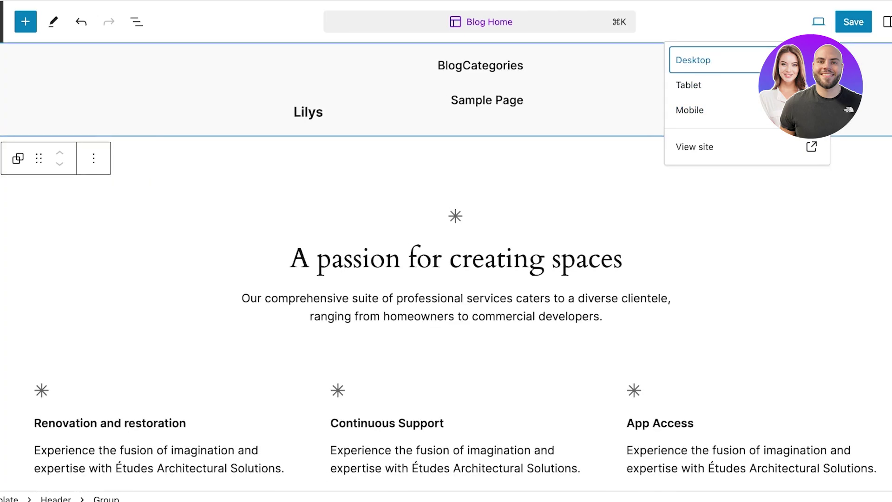
left_click(456, 83)
left_click(456, 83)
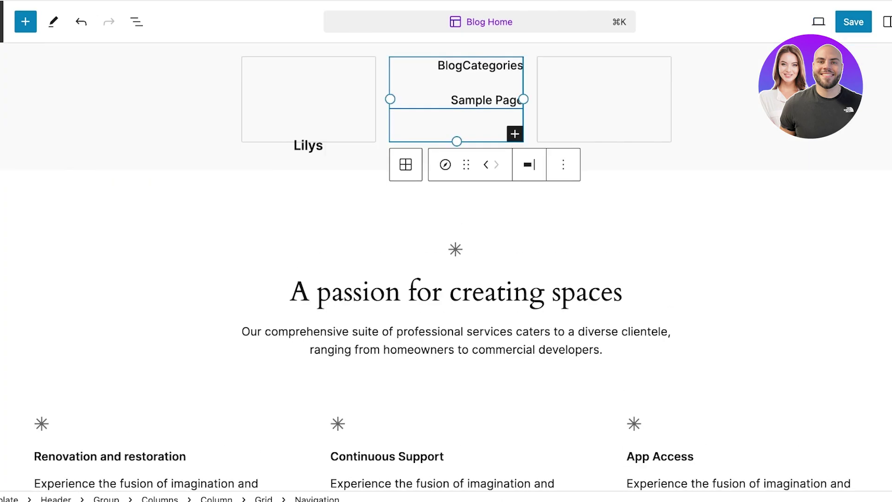
left_click(406, 164)
left_click(297, 145)
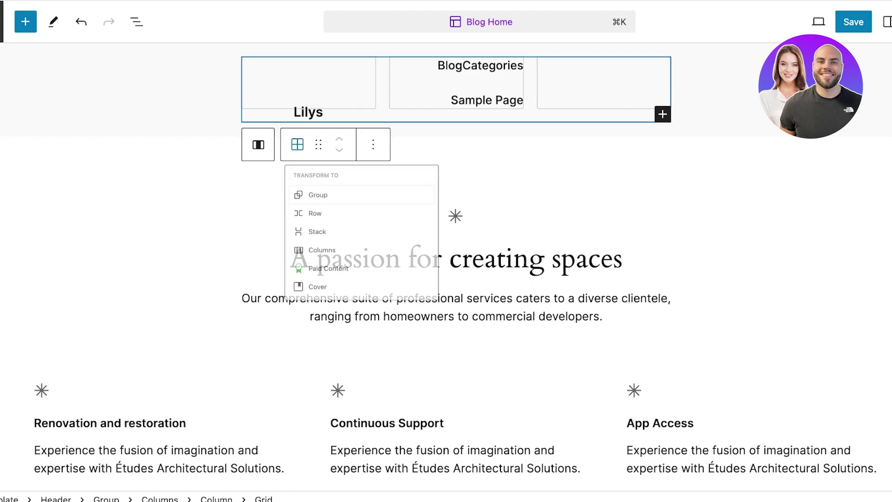
left_click(325, 235)
Try centring the header navigation's items and set their justification to Space between items instead
left_click(371, 87)
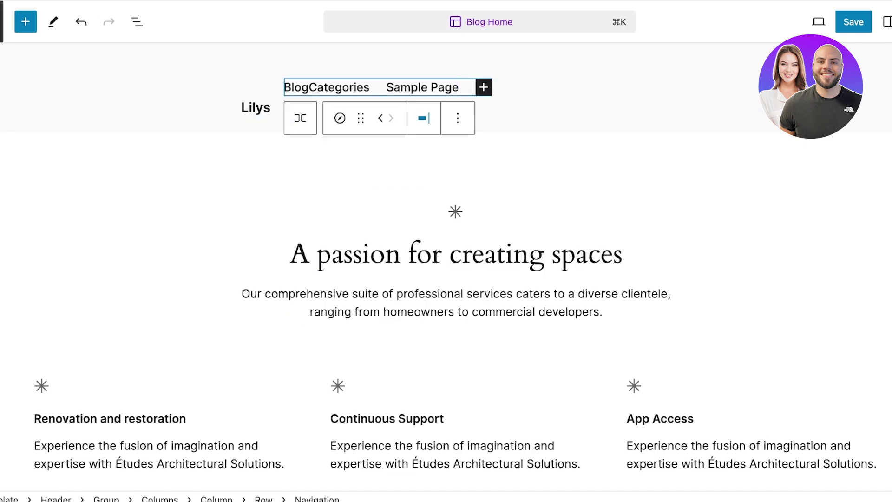
left_click(423, 118)
left_click(464, 186)
left_click(423, 118)
left_click(478, 237)
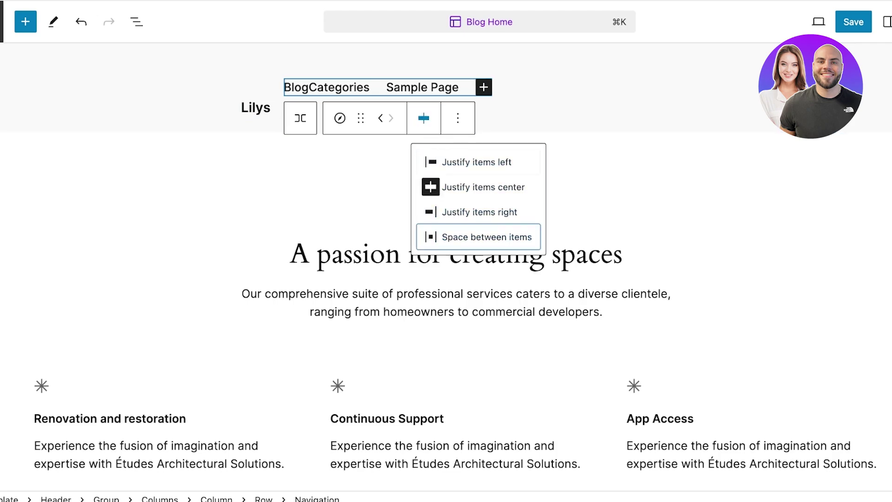
Select the site title and preview the header in Tablet and Mobile views
left_click(255, 107)
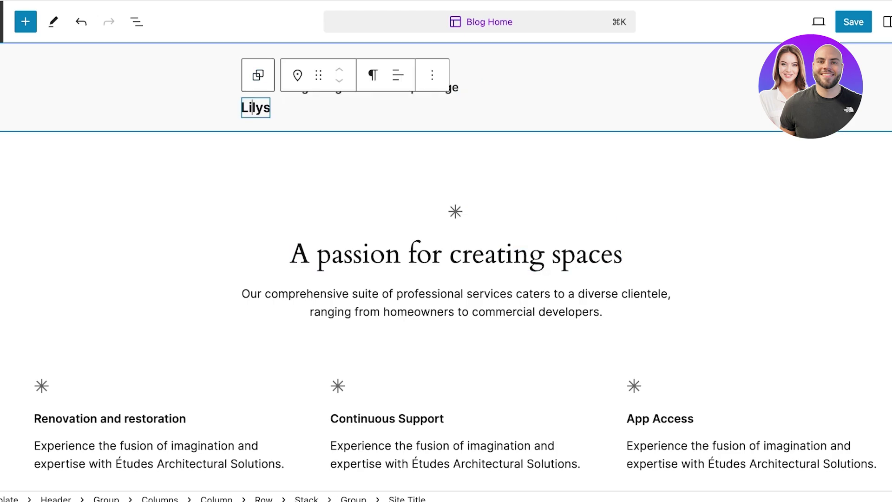
left_click_drag(255, 107, 241, 107)
left_click(255, 107)
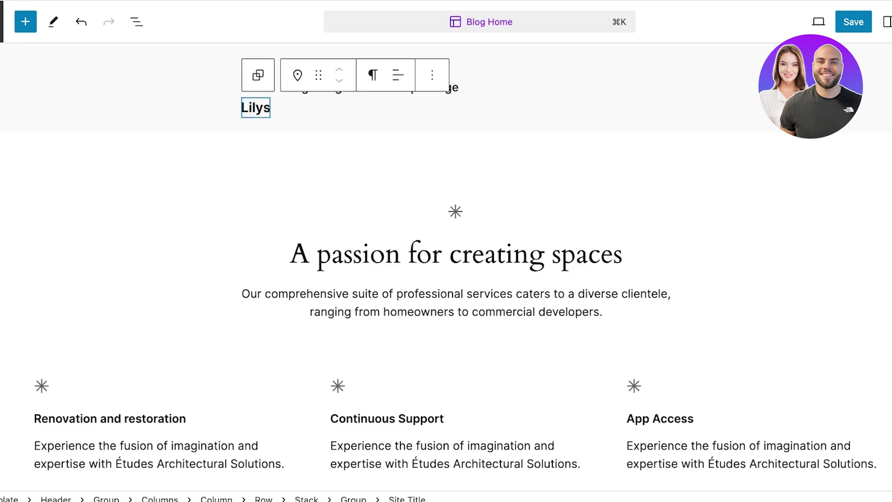
left_click(818, 22)
left_click(689, 85)
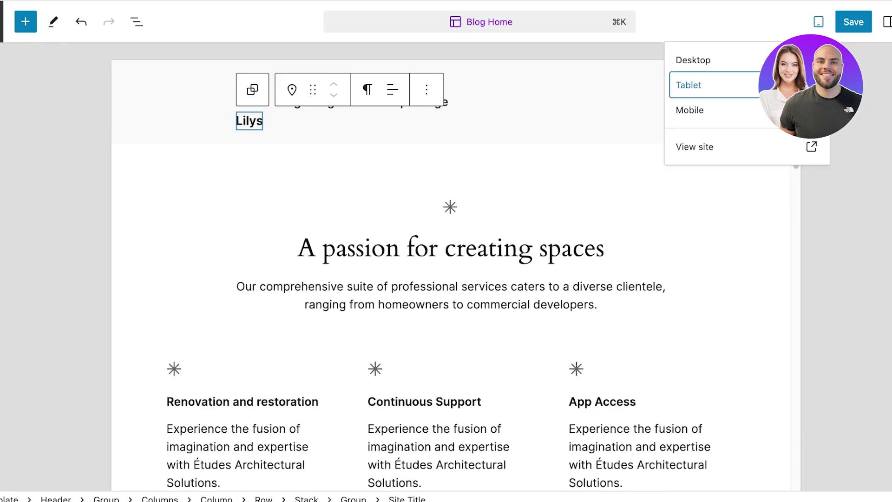
left_click(689, 111)
key("Escape")
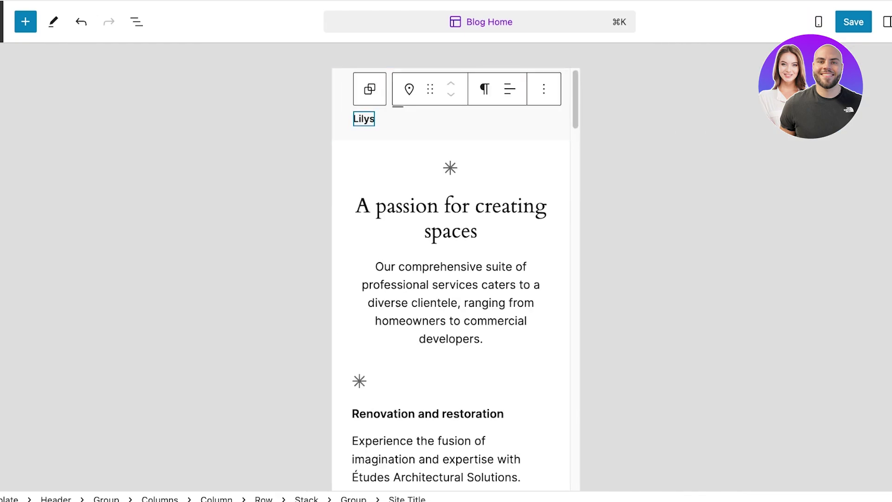
Try Justify items right on the navigation, restore Space between items, and place the menu before the site title
left_click(450, 100)
left_click(397, 105)
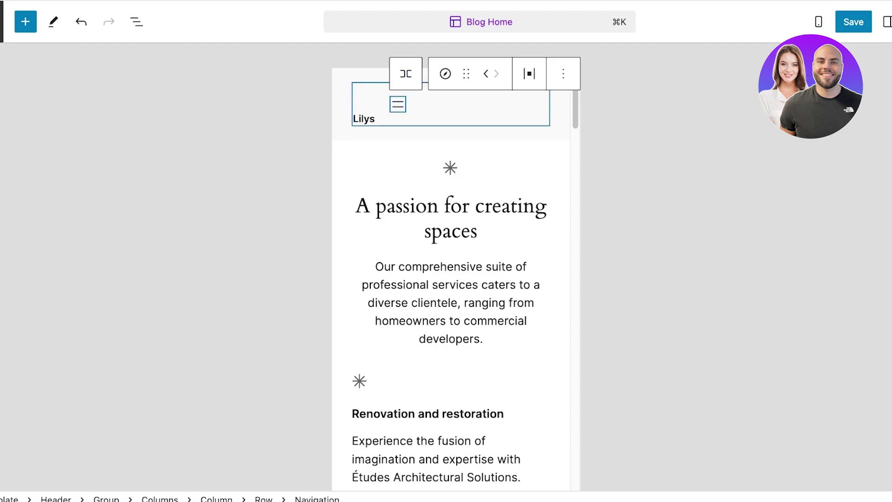
left_click(562, 74)
left_click(529, 73)
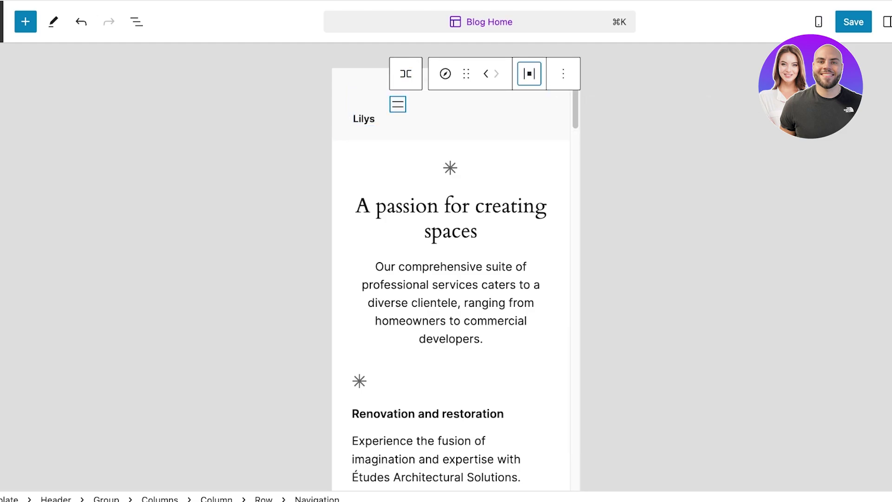
left_click(584, 168)
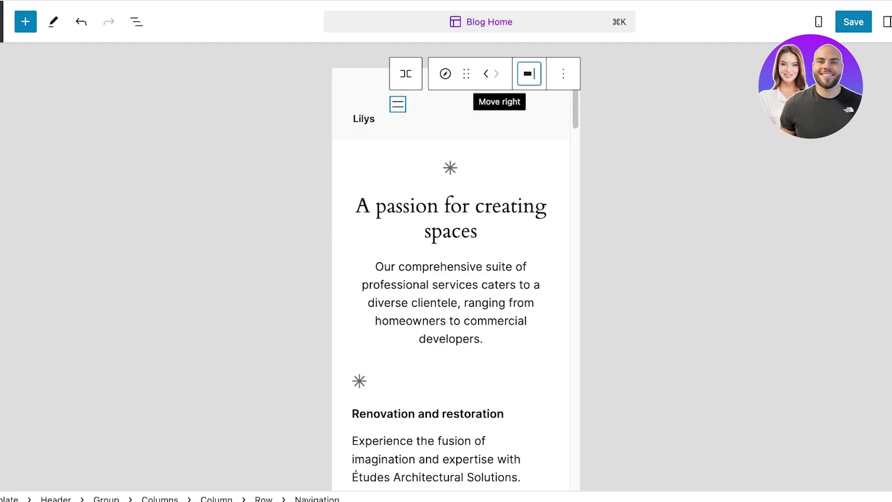
left_click(529, 73)
left_click(592, 192)
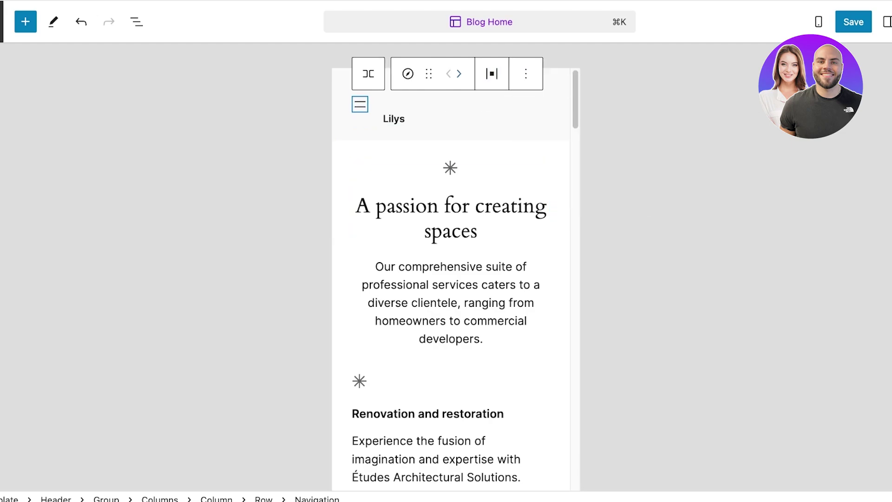
Save the changes to the Blog Home template and the Header template part
left_click(393, 118)
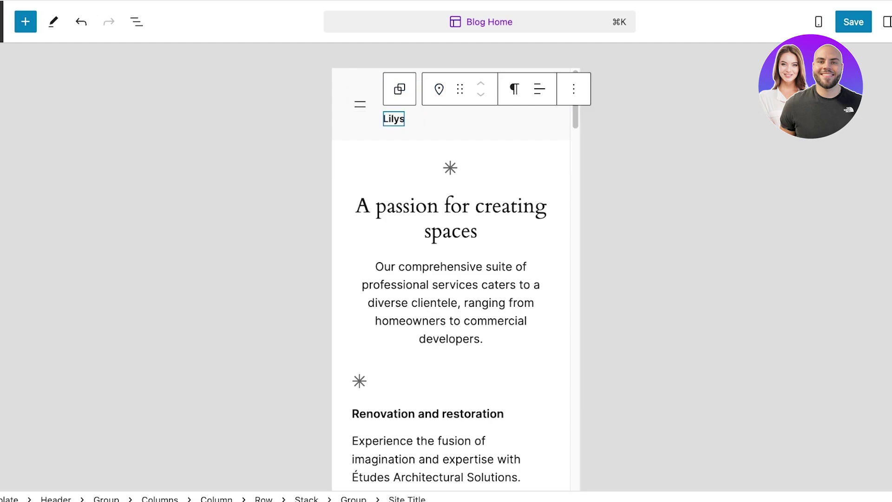
left_click(853, 22)
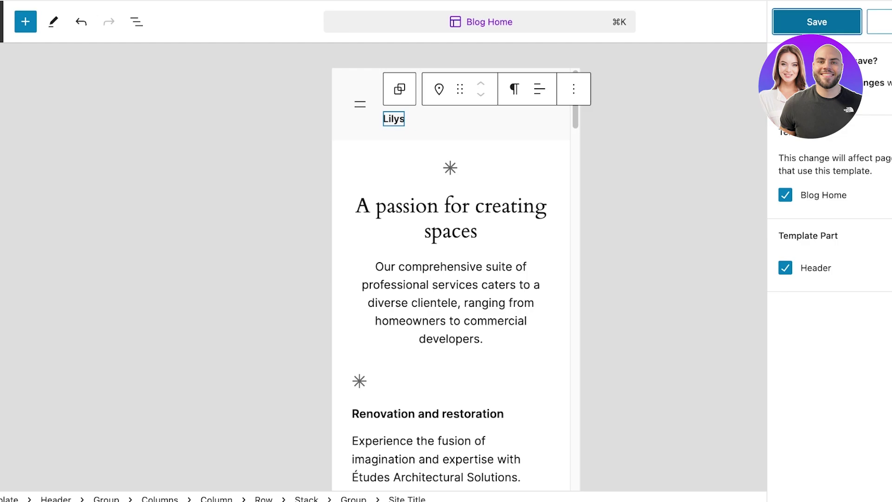
key("Return")
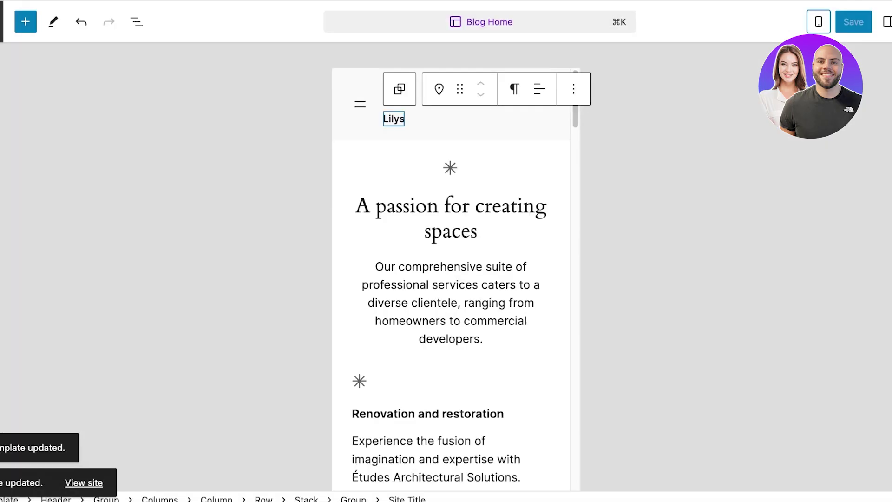
Check the saved header in the Tablet and Desktop previews
left_click(817, 22)
left_click(689, 85)
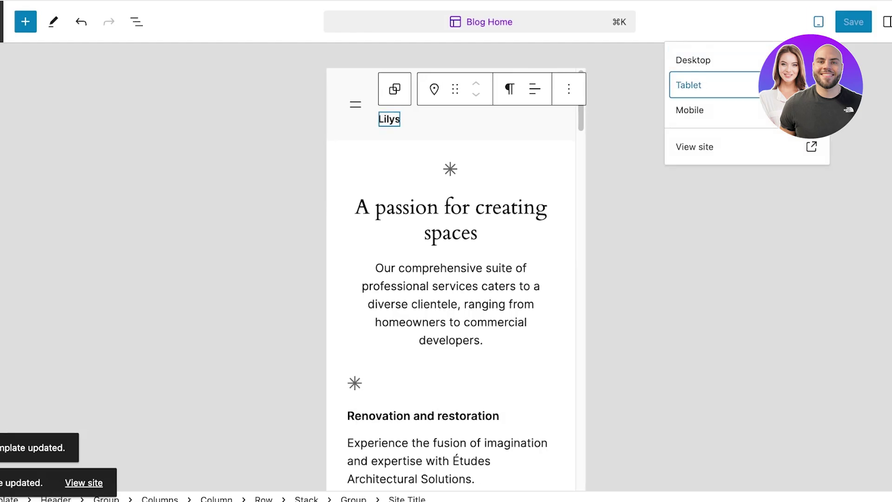
left_click(692, 60)
left_click(290, 254)
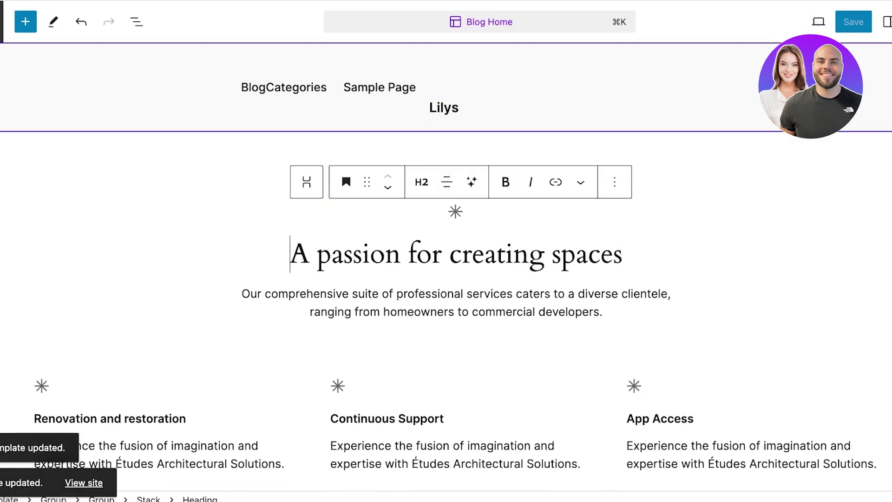
left_click(443, 107)
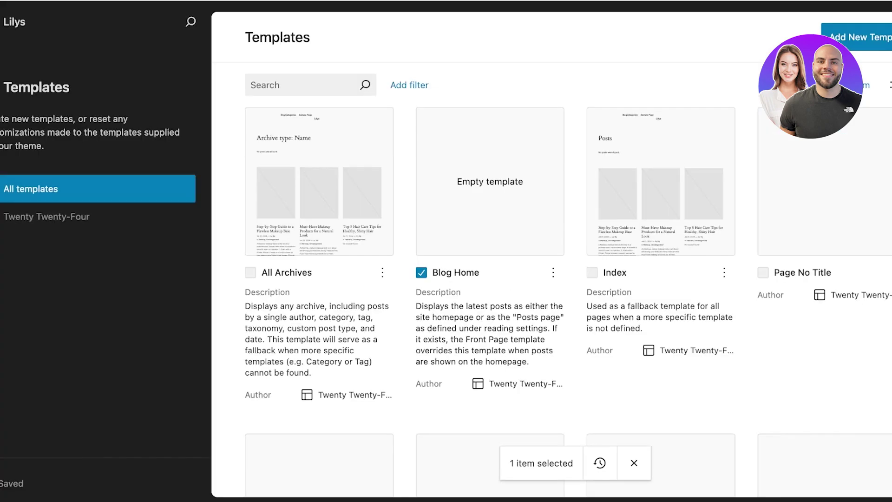
Leave the template editor for the WordPress dashboard and open the page for adding new plugins
left_click(2, 22)
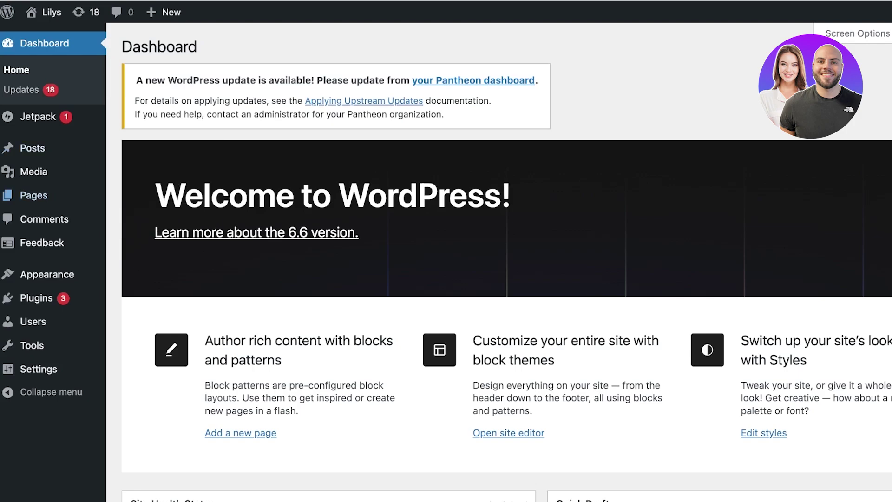
mouse_move(38, 116)
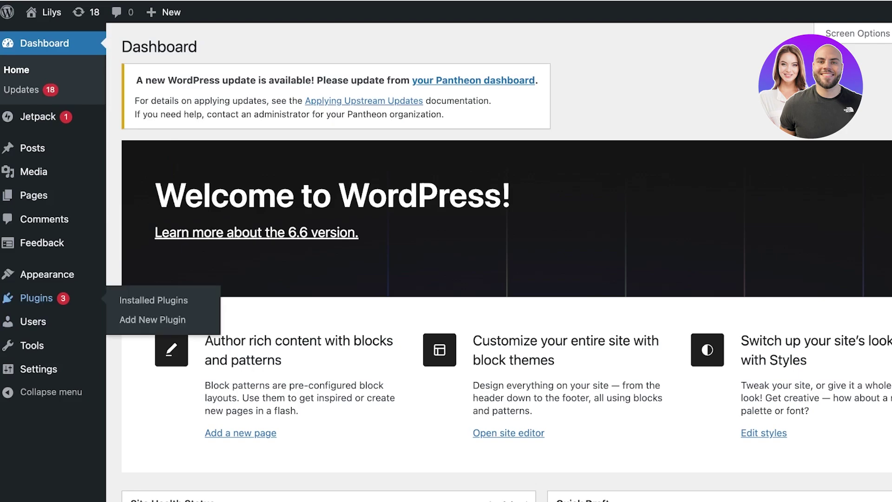
left_click(36, 298)
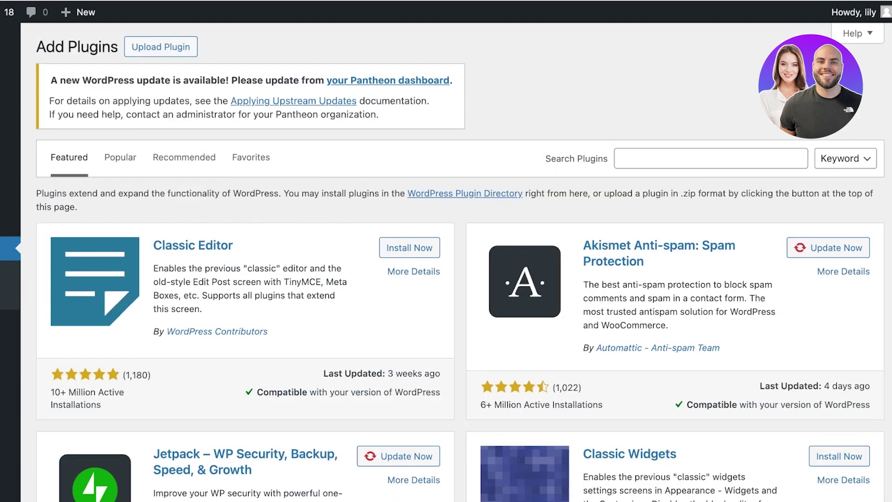
Search the plugins for "elementor", then install and activate Elementor Website Builder
left_click(710, 157)
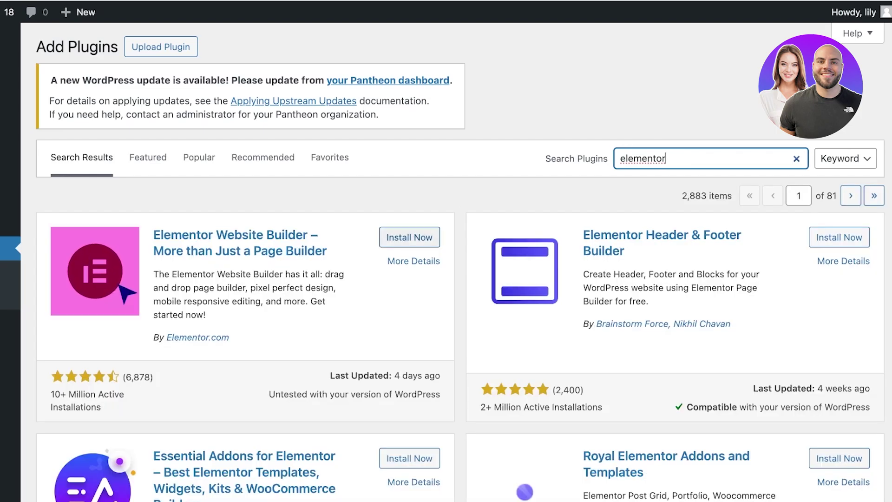
left_click(402, 237)
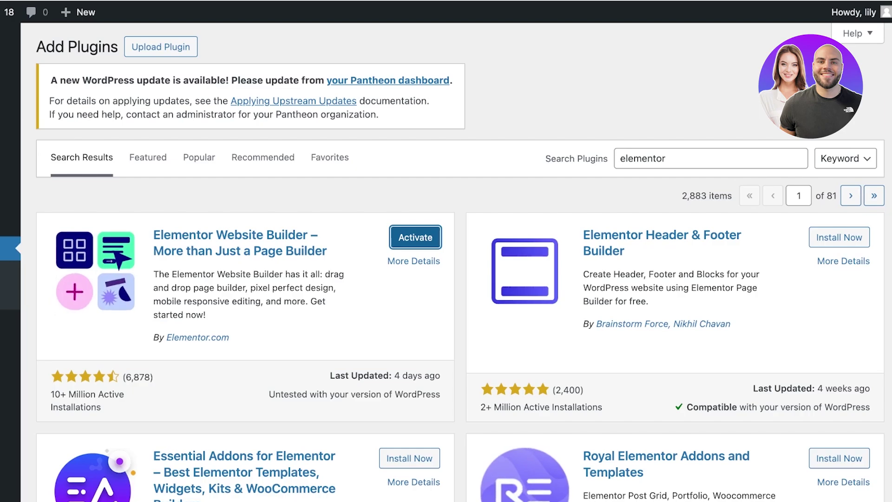
left_click(401, 237)
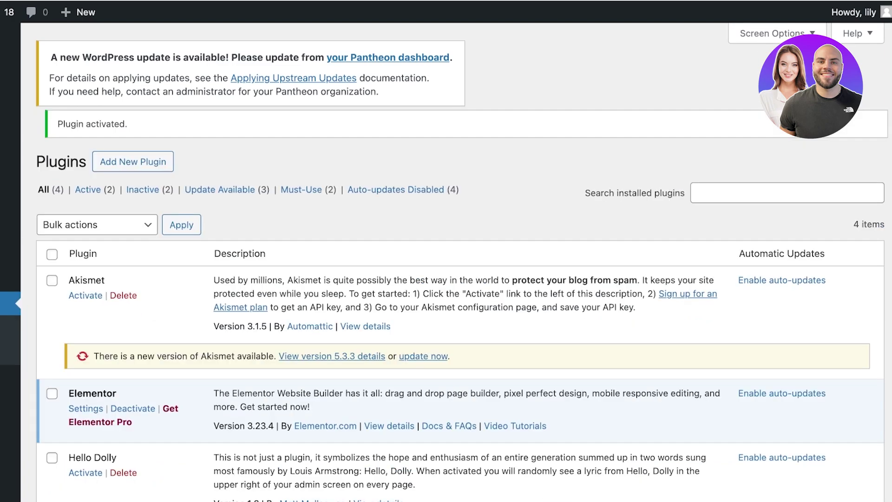
Look through the installed plugins, open Elementor's settings and browse its customization options
scroll(445, 279, "down", 3)
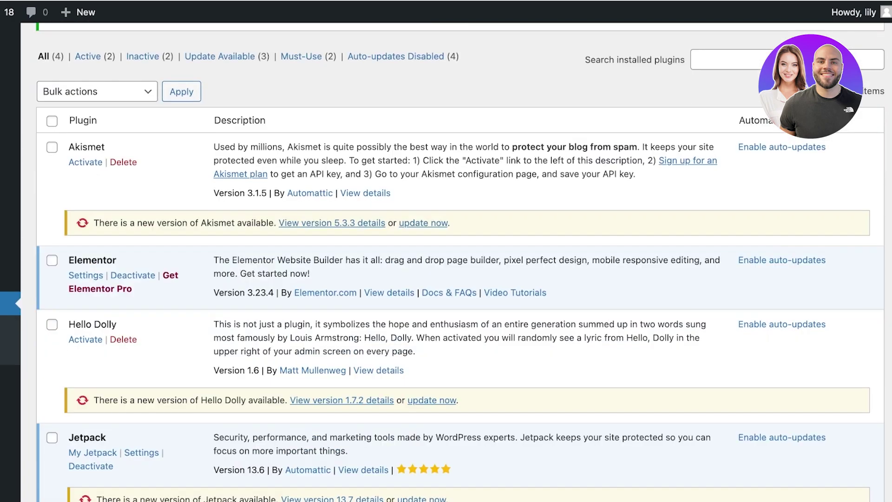
scroll(446, 260, "down", 3)
scroll(446, 260, "up", 3)
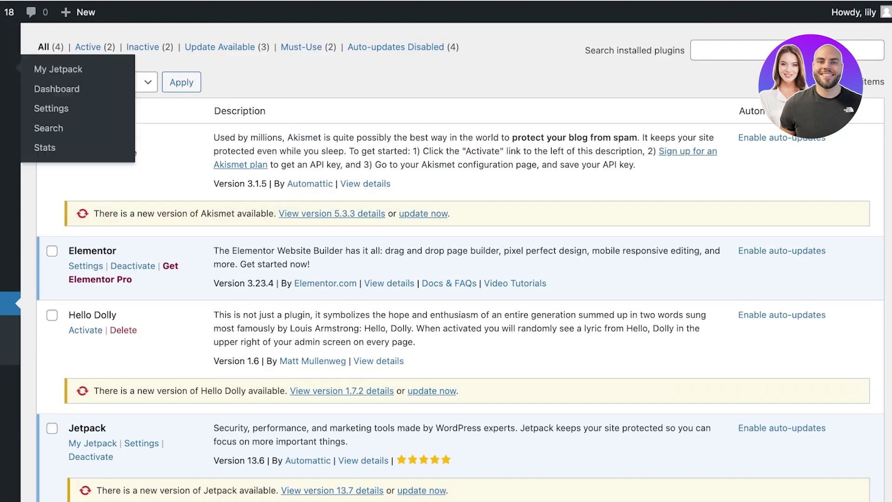
scroll(9, 122, "up", 3)
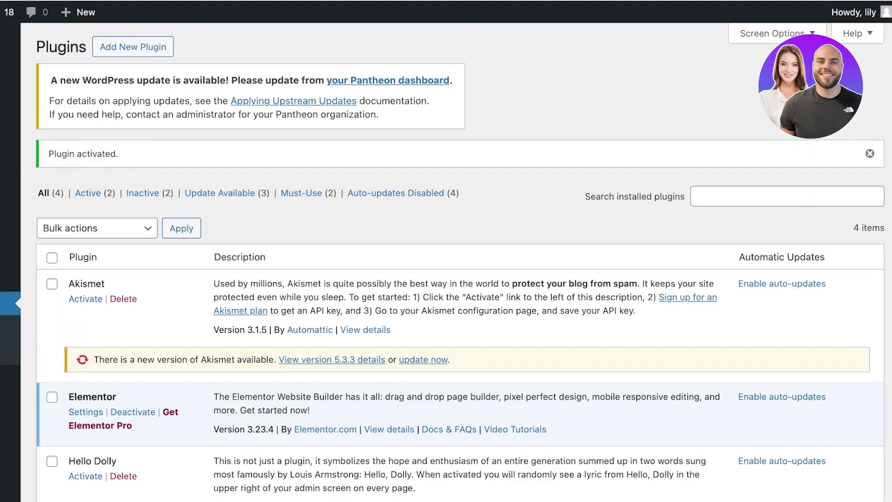
left_click(85, 412)
scroll(446, 260, "down", 4)
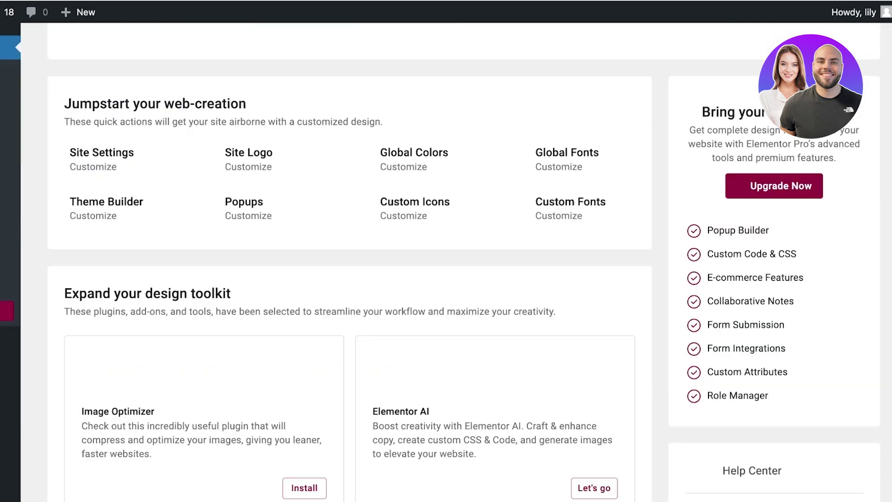
Look through the quick actions and design toolkit add-ons on Elementor's home page
scroll(446, 260, "up", 1)
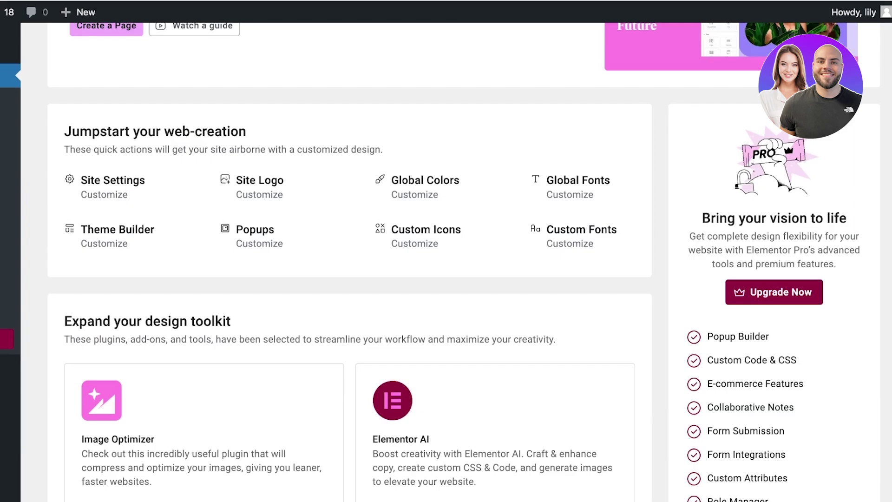
scroll(446, 260, "down", 7)
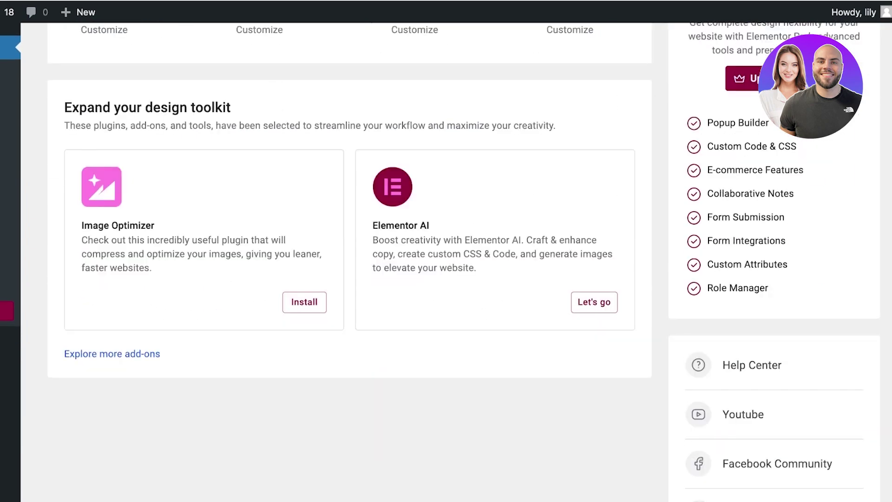
scroll(446, 260, "up", 14)
scroll(446, 260, "up", 1)
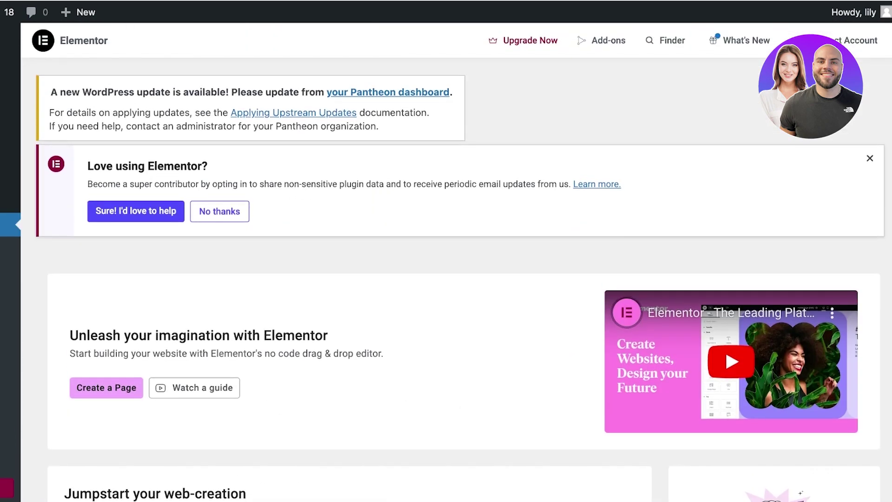
View the live site, then return to the WordPress dashboard
mouse_move(25, 12)
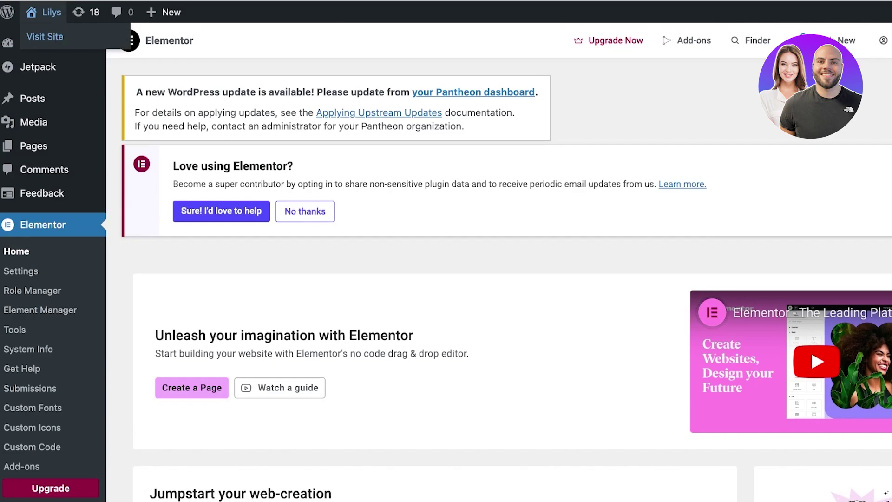
left_click(44, 36)
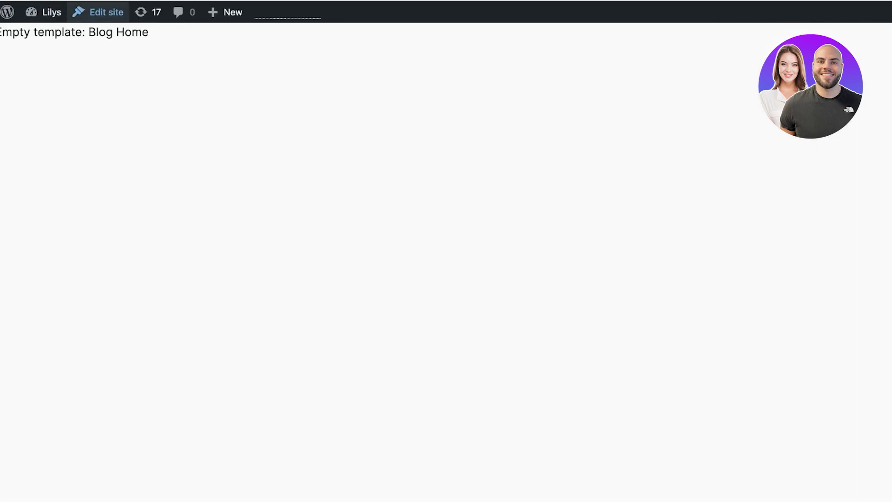
left_click(98, 12)
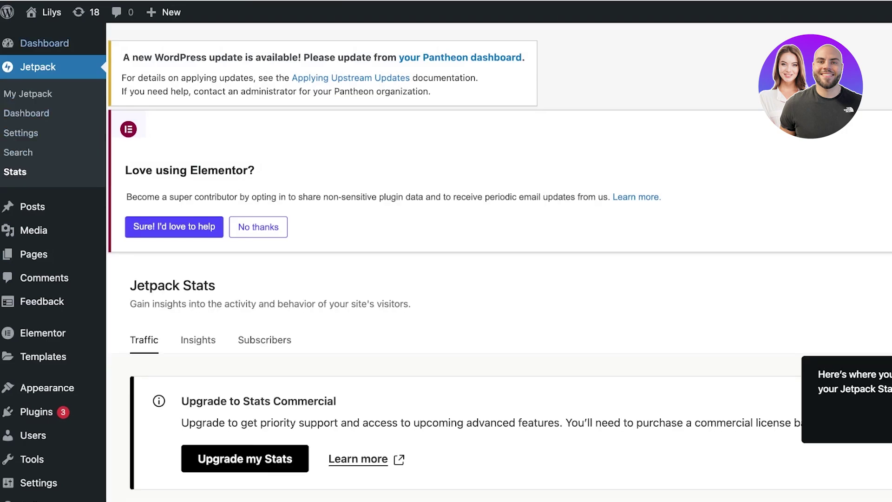
left_click(43, 12)
mouse_move(43, 12)
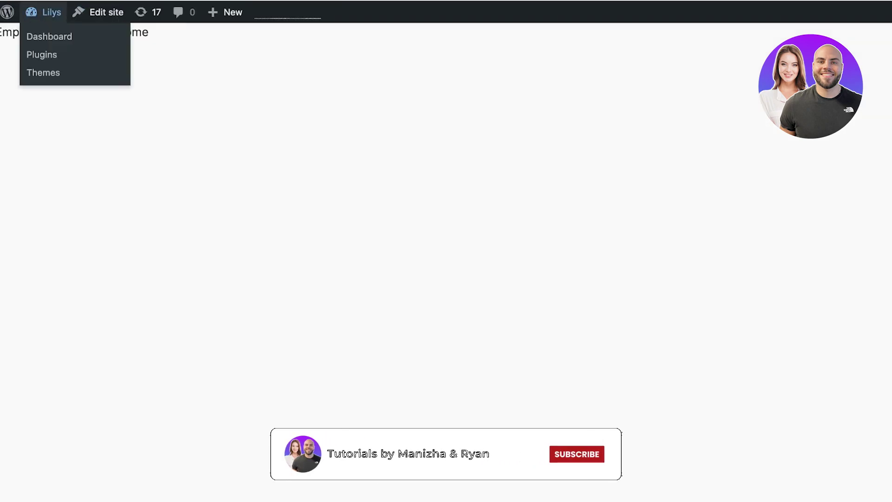
left_click(48, 35)
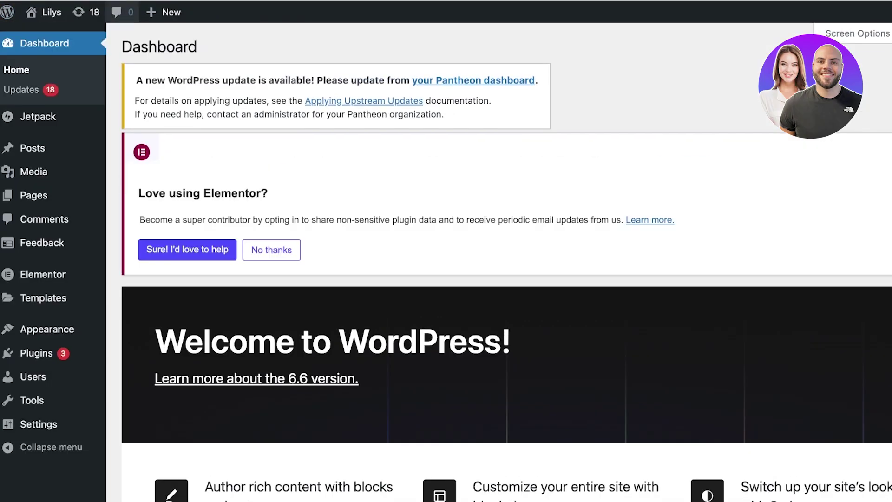
Open Elementor's home page from the dashboard and create a new page with Elementor
mouse_move(43, 274)
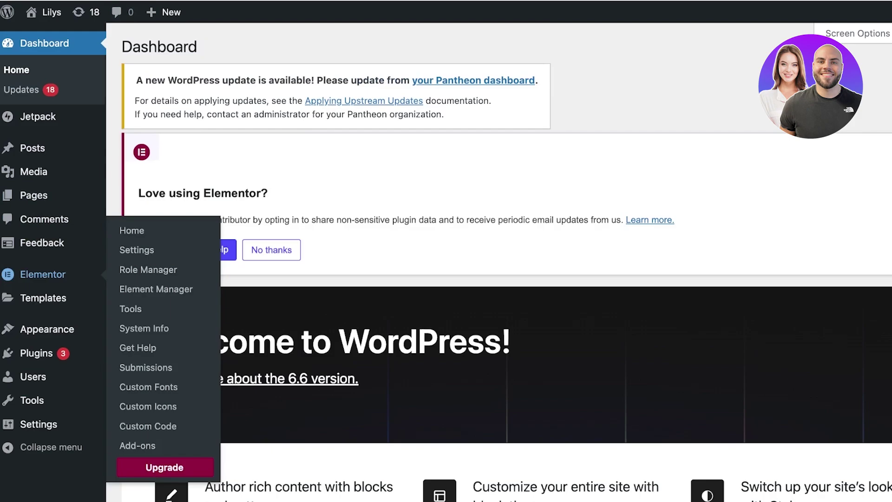
left_click(42, 274)
scroll(43, 274, "down", 3)
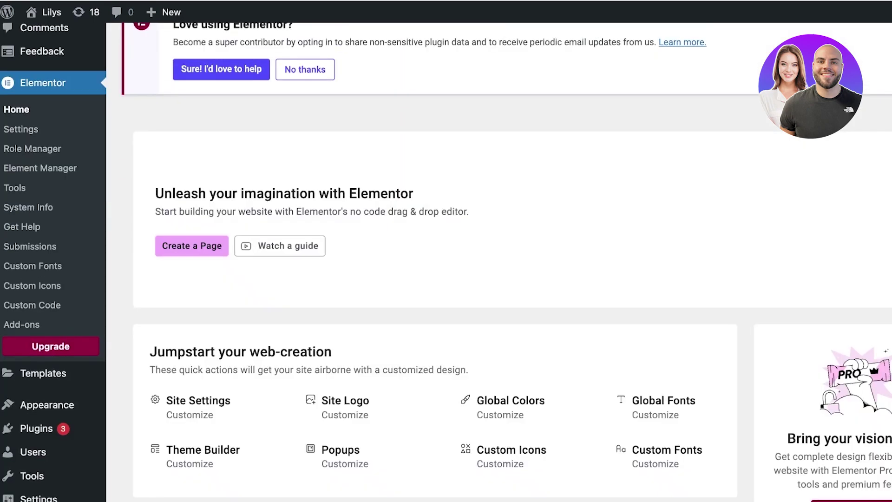
scroll(446, 279, "down", 3)
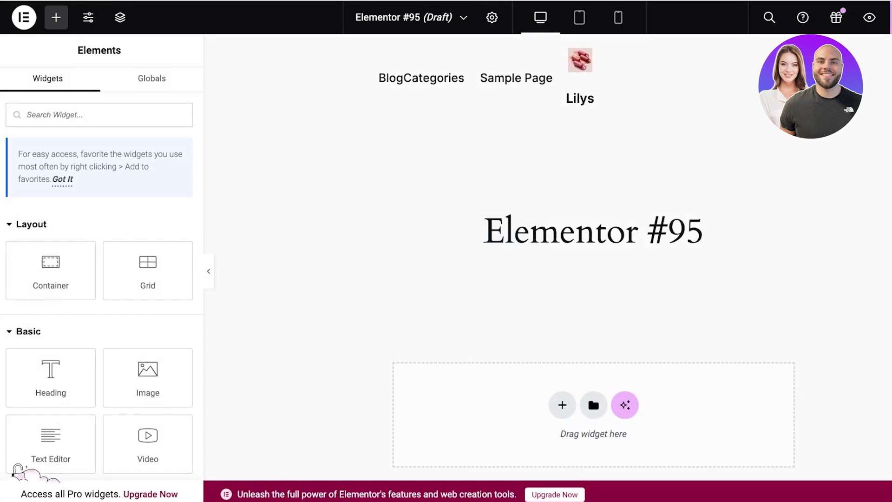
Look through the Widgets and Globals available in the new page's Elementor editor
scroll(102, 274, "down", 4)
scroll(102, 274, "up", 4)
left_click(152, 78)
left_click(48, 78)
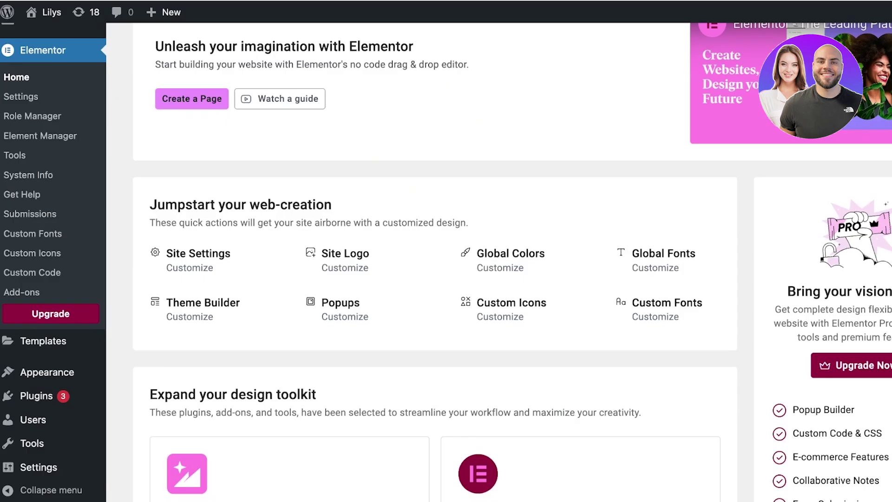
Search the new plugins for "elementor", then install and activate Elementor Header & Footer Builder
mouse_move(36, 396)
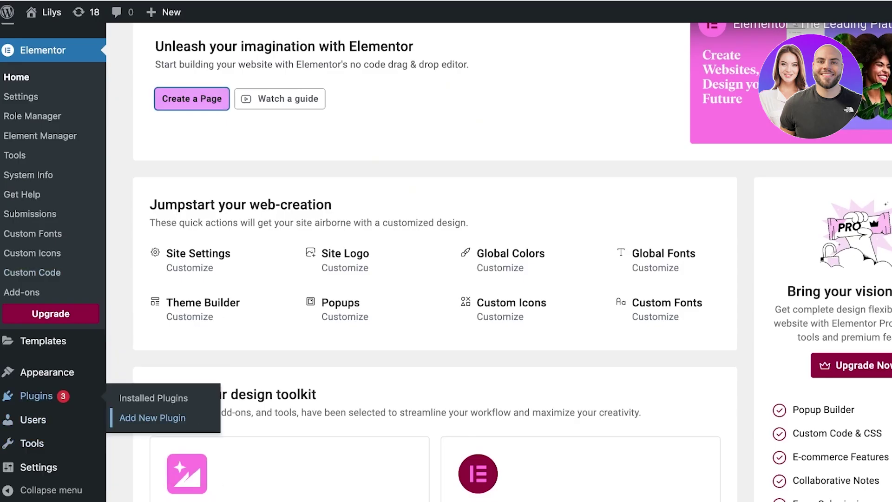
left_click(152, 418)
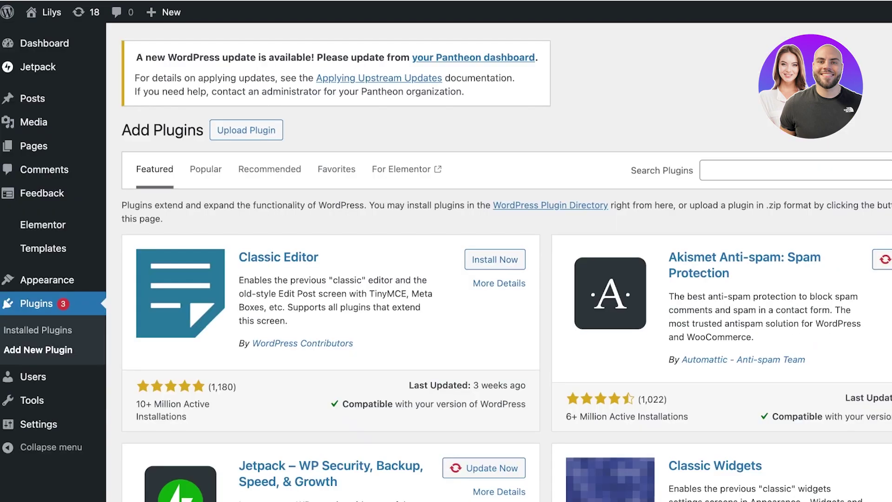
type("elem")
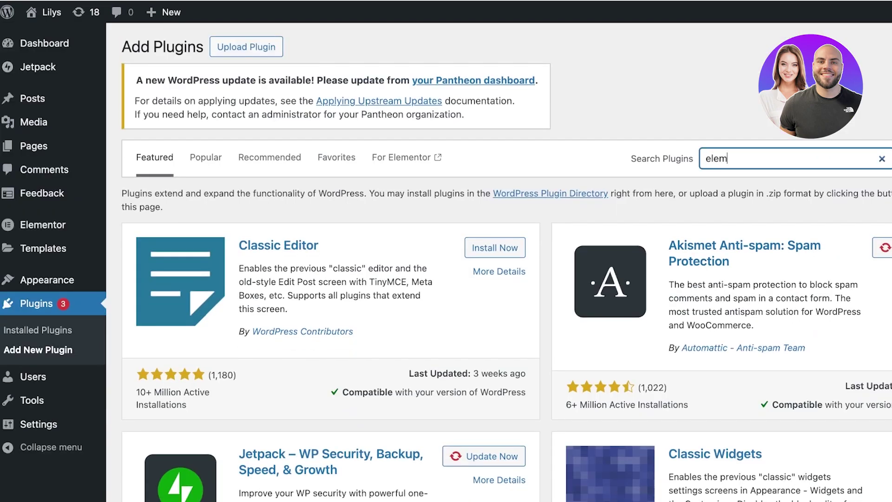
type("entor")
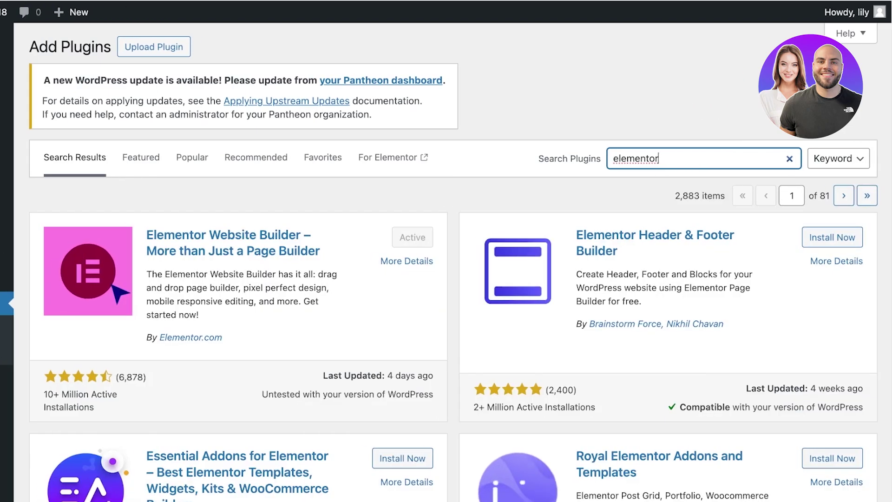
left_click(842, 237)
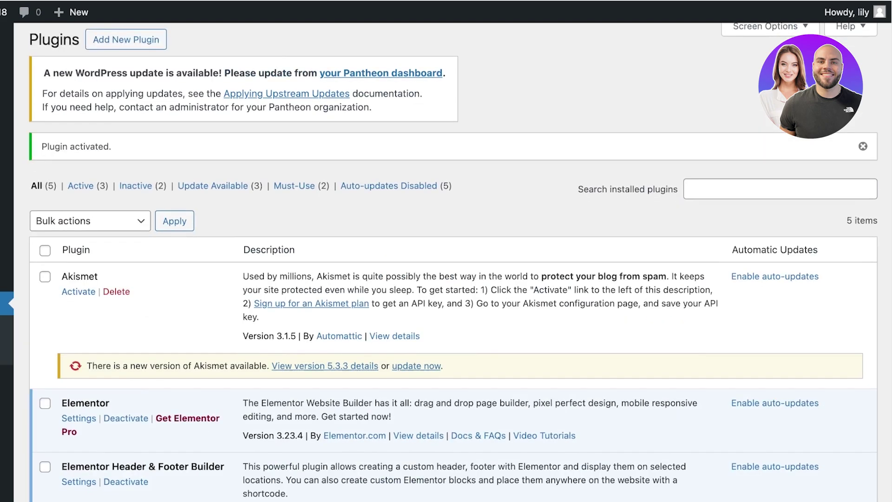
Start a new template from the Elementor Header & Footer Builder settings, skipping the introductory questions
scroll(445, 260, "down", 5)
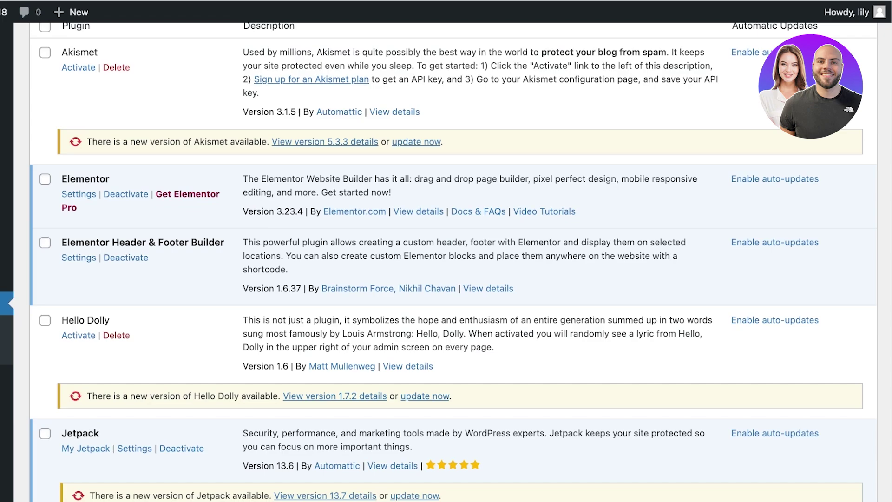
left_click(79, 257)
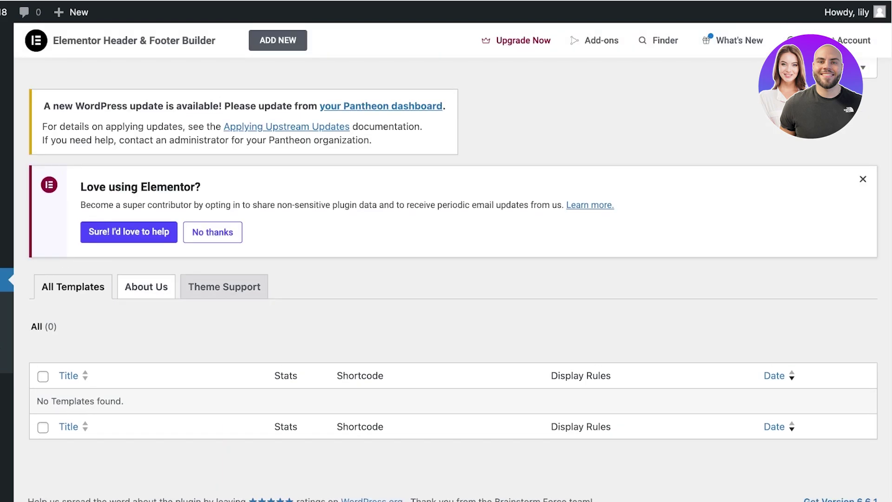
left_click(146, 286)
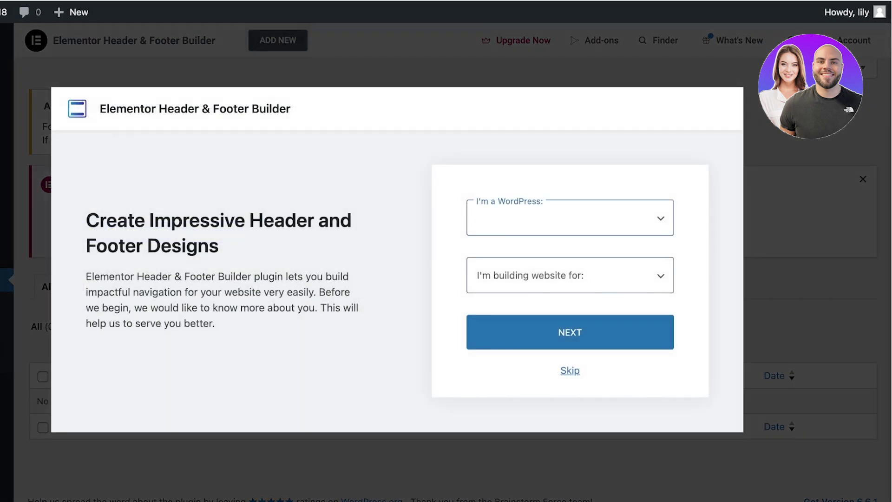
left_click(495, 217)
left_click(570, 370)
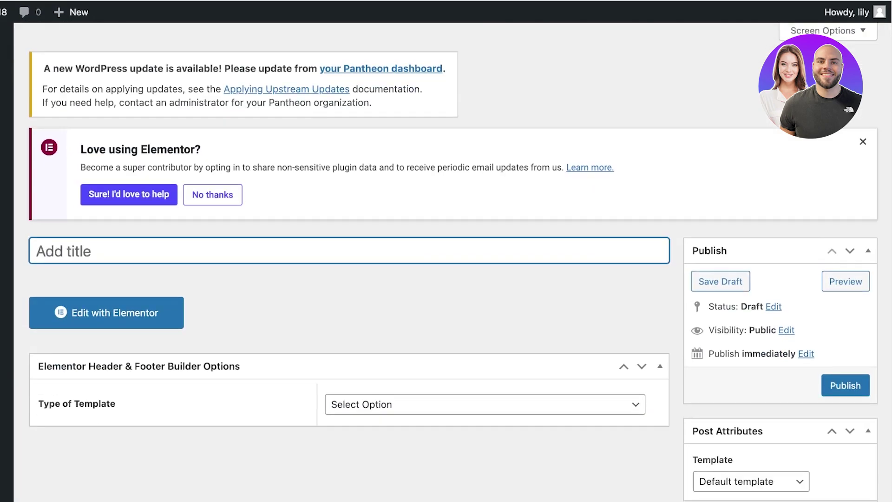
Title the new template "Header" and set its type of template to Header
type("Header")
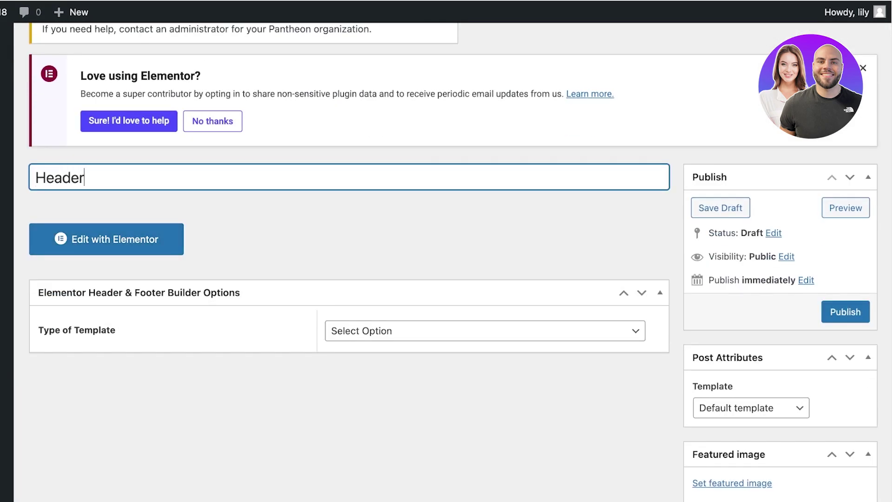
key("Tab")
left_click(484, 330)
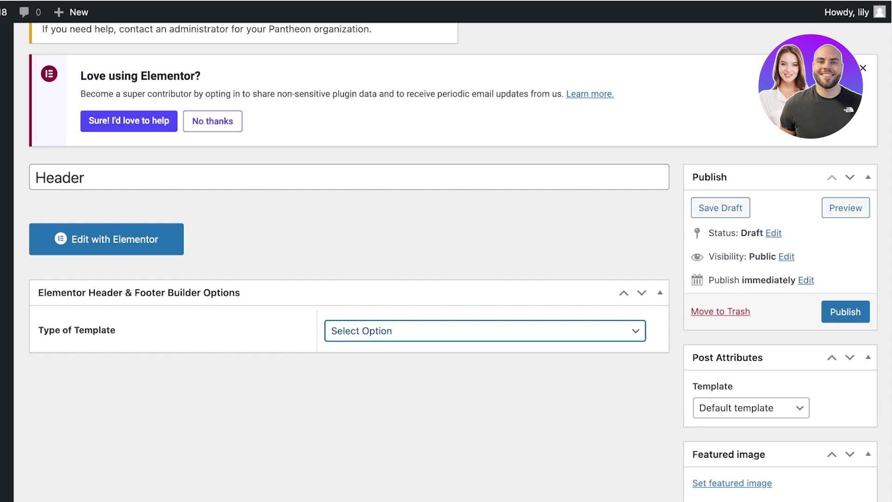
left_click(348, 351)
scroll(349, 325, "down", 2)
Set the header template to display on the Entire Website for All user roles
key("Tab")
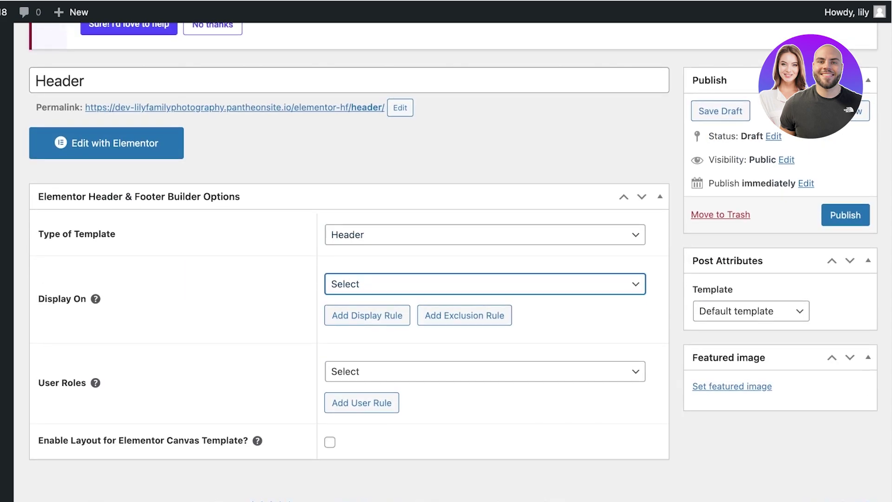
key("Down")
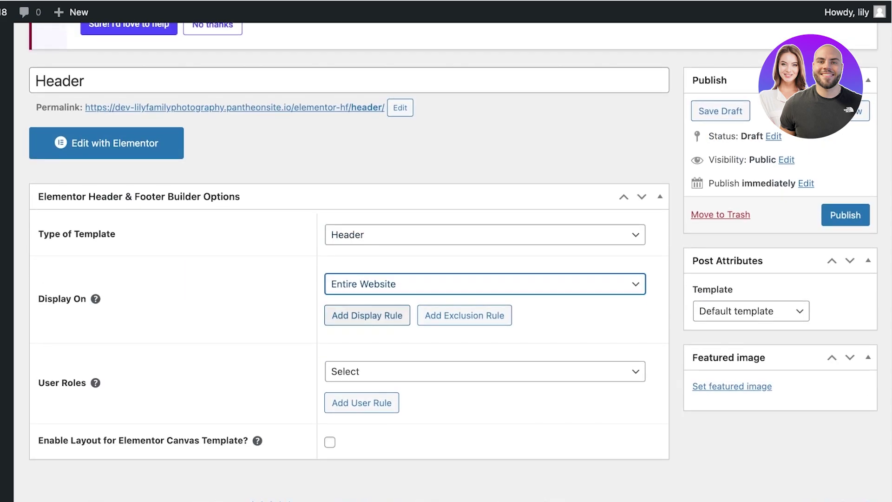
left_click(367, 371)
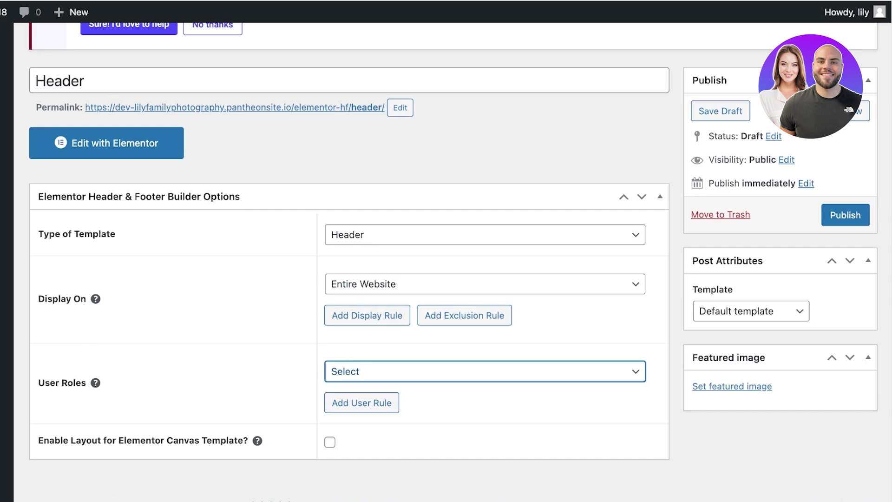
key("Down")
scroll(446, 260, "down", 1)
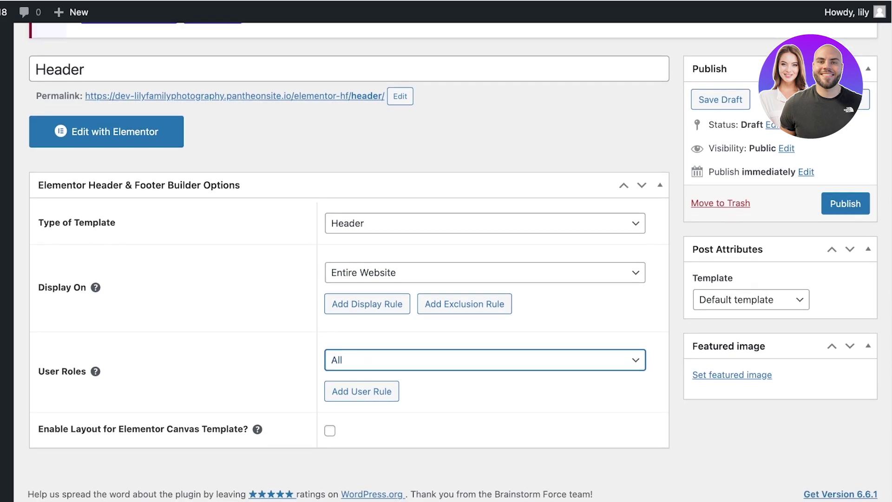
scroll(845, 203, "up", 5)
scroll(446, 260, "down", 5)
Open the header template in the Elementor editor, search the widgets for "nav" and add the Navigation Menu widget
left_click(107, 130)
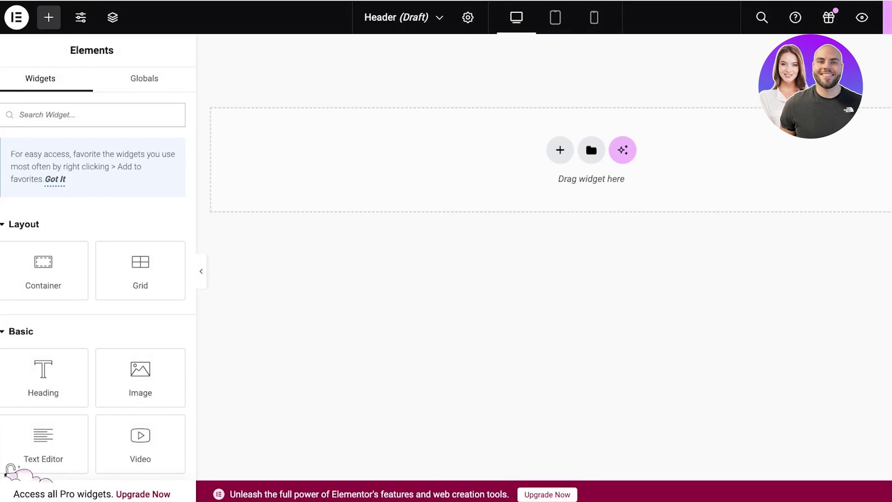
left_click(403, 17)
key("Escape")
type("nav")
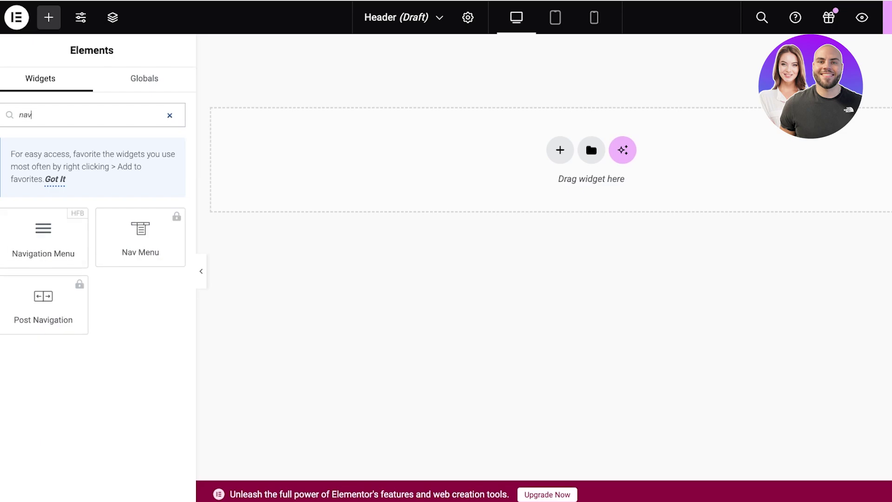
left_click(43, 237)
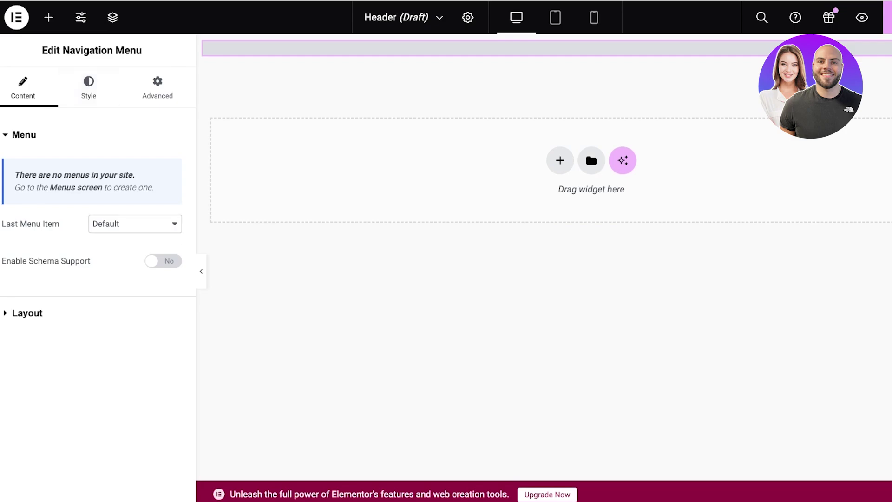
Add a Flexbox container with the single downward structure below the navigation menu and return to the widget list
left_click(560, 160)
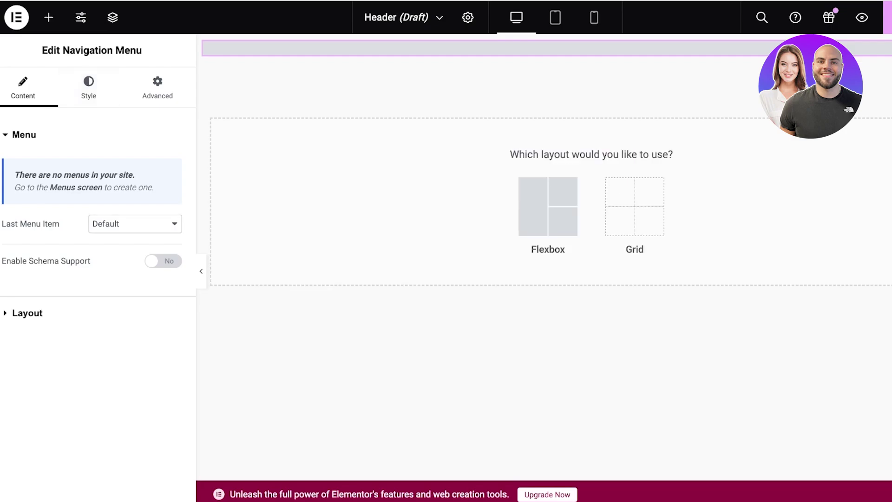
key("Escape")
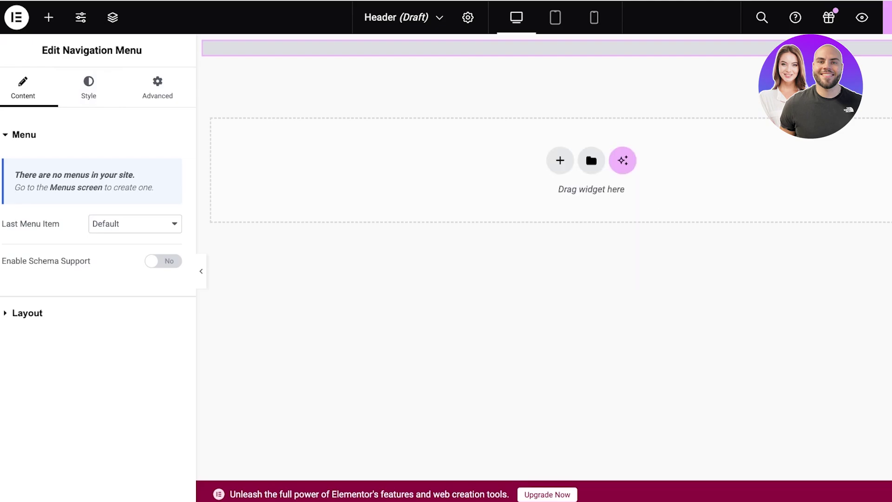
left_click(559, 160)
left_click(552, 207)
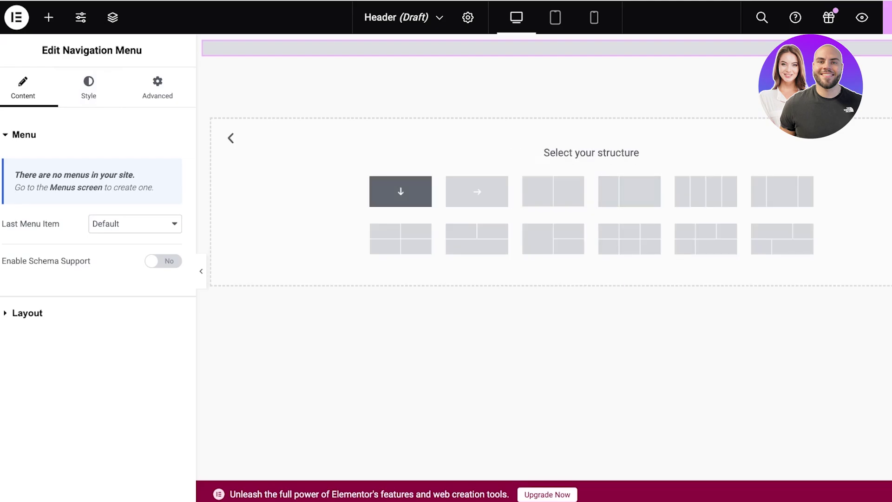
left_click(400, 191)
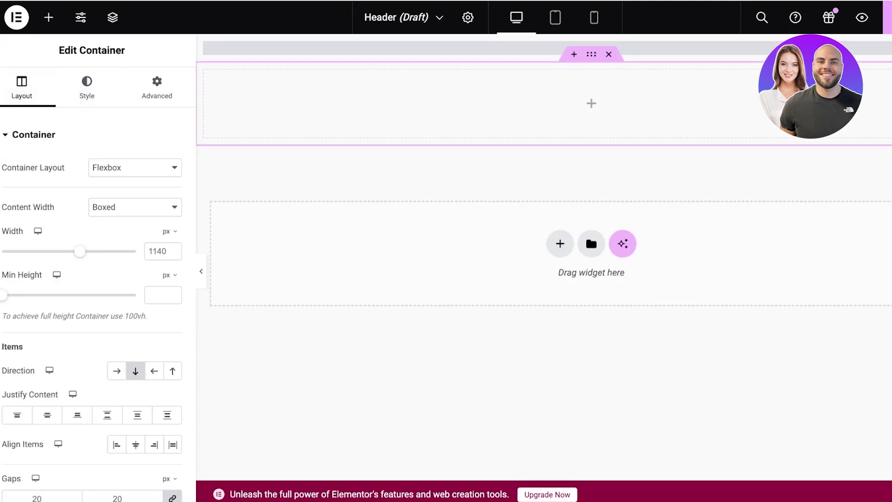
left_click(48, 17)
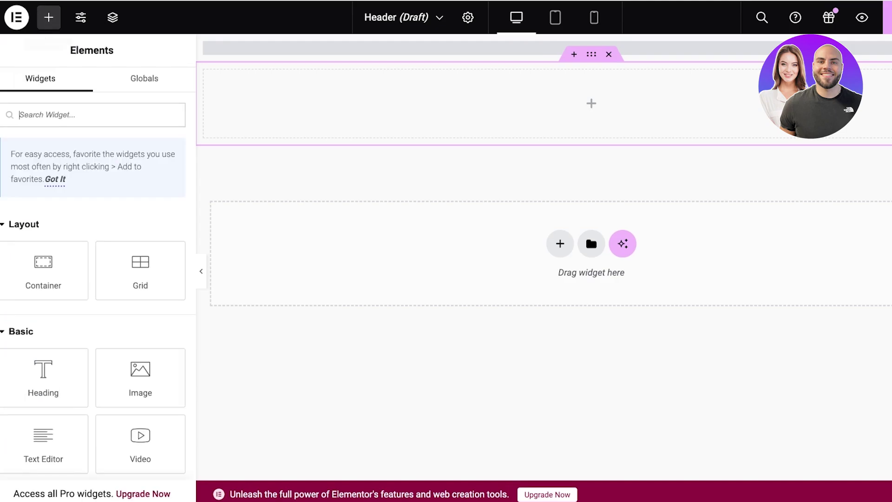
Search the widgets for "navig" and add the Navigation Menu widget to the empty container
type("navig")
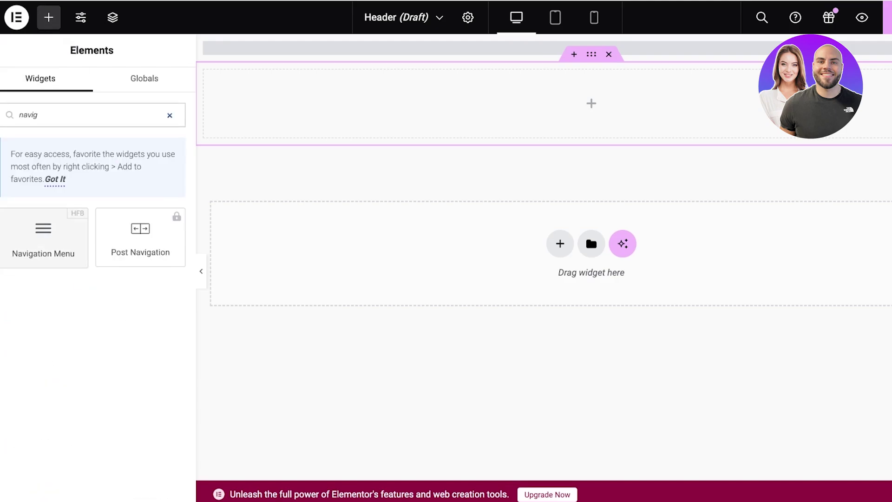
left_click_drag(43, 235, 591, 103)
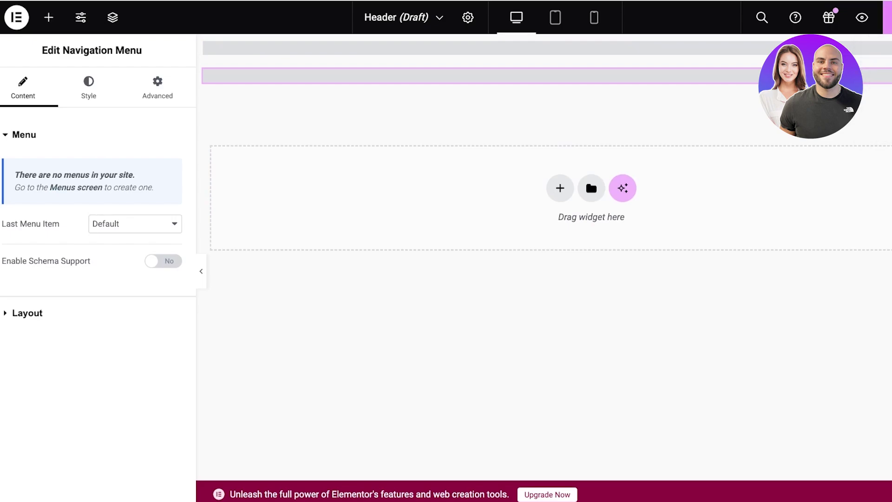
Exit the Elementor editor to WordPress and open the Elementor Header & Footer Builder template list
left_click(17, 18)
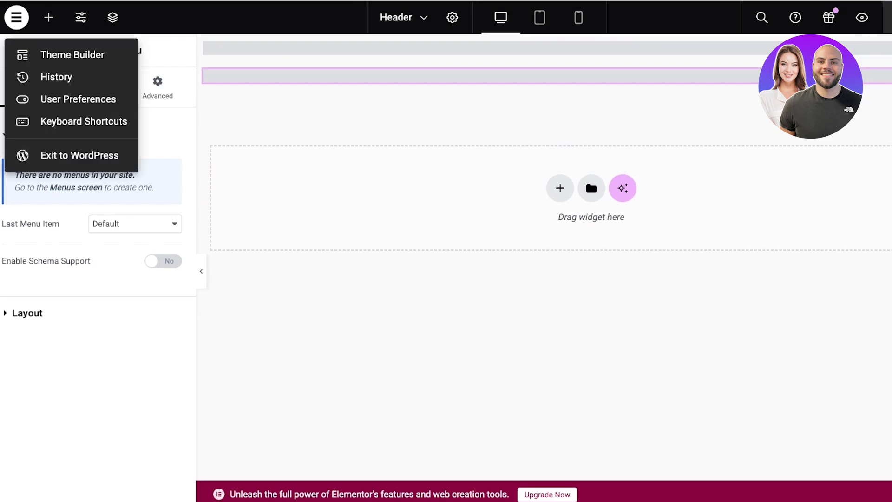
left_click(79, 155)
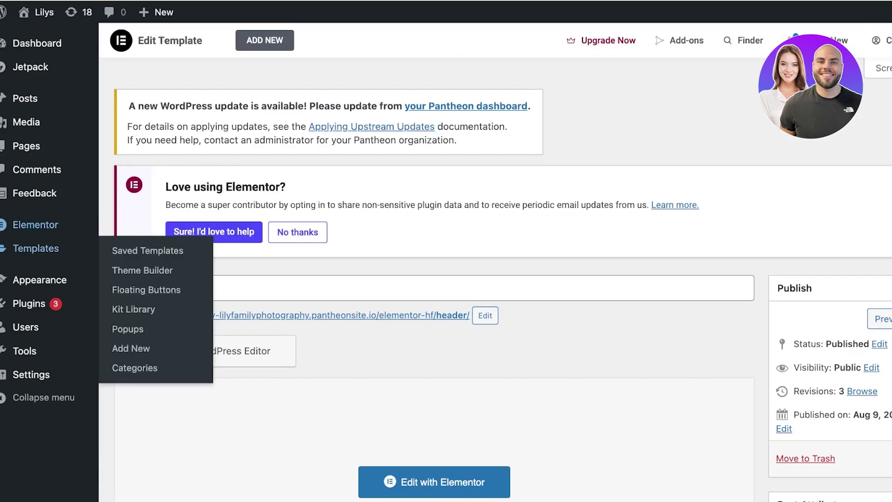
mouse_move(40, 279)
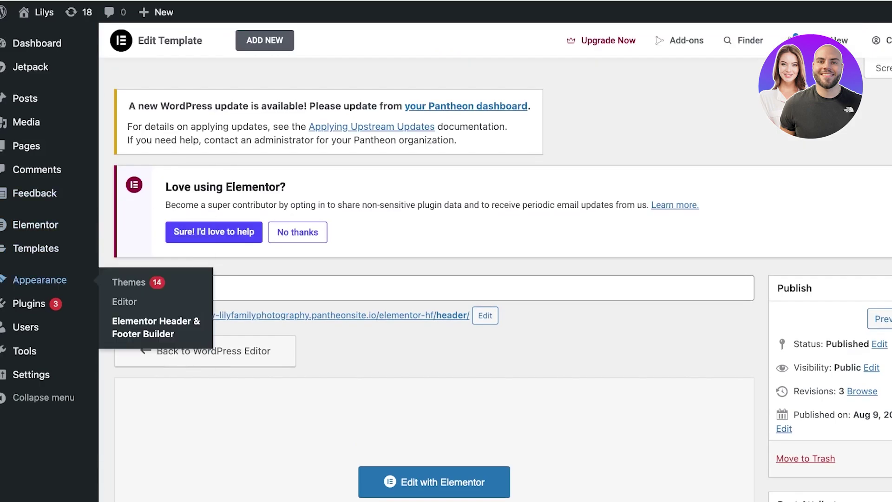
left_click(128, 282)
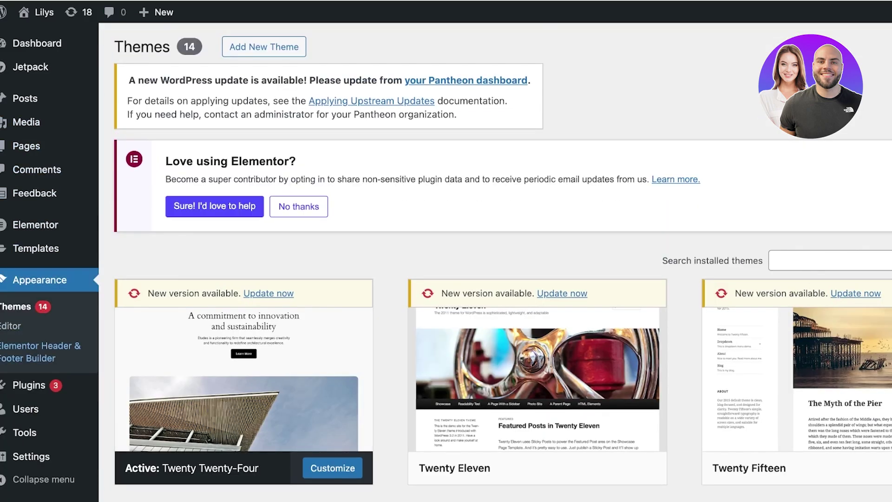
left_click(39, 352)
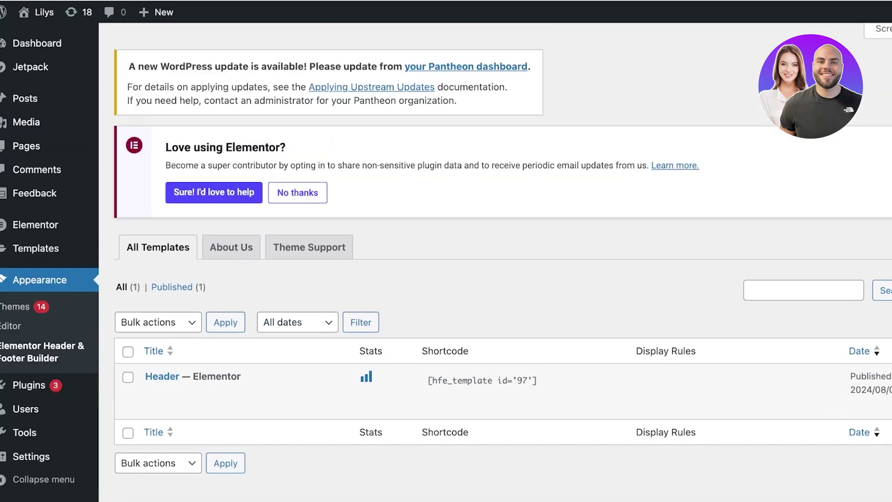
Sort the template list by title and select the Header template's shortcode
mouse_move(193, 376)
scroll(495, 261, "down", 1)
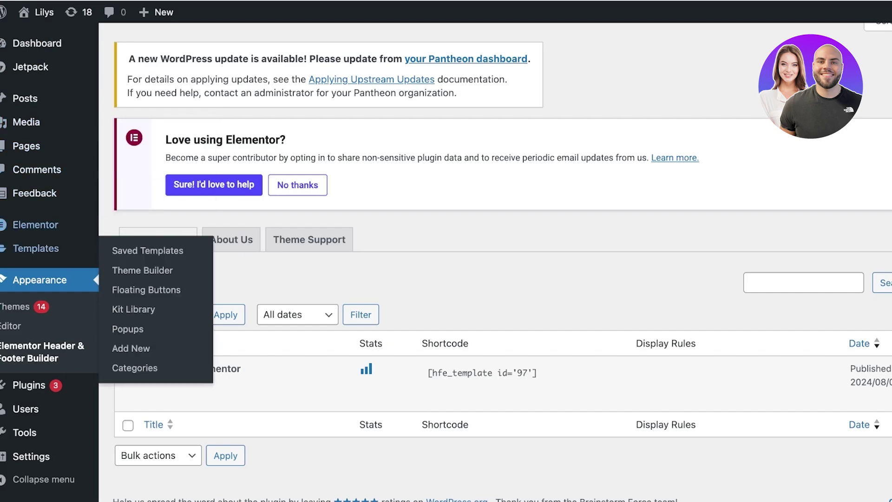
mouse_move(36, 248)
mouse_move(36, 224)
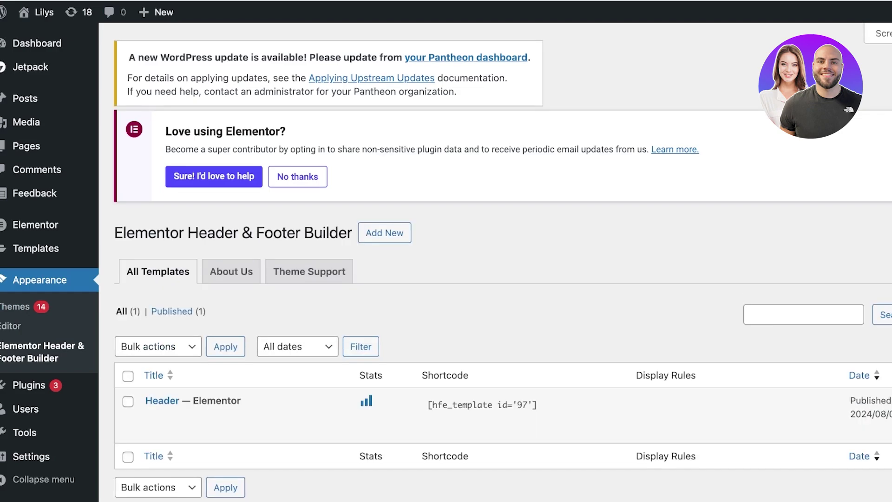
left_click(162, 390)
scroll(162, 389, "down", 1)
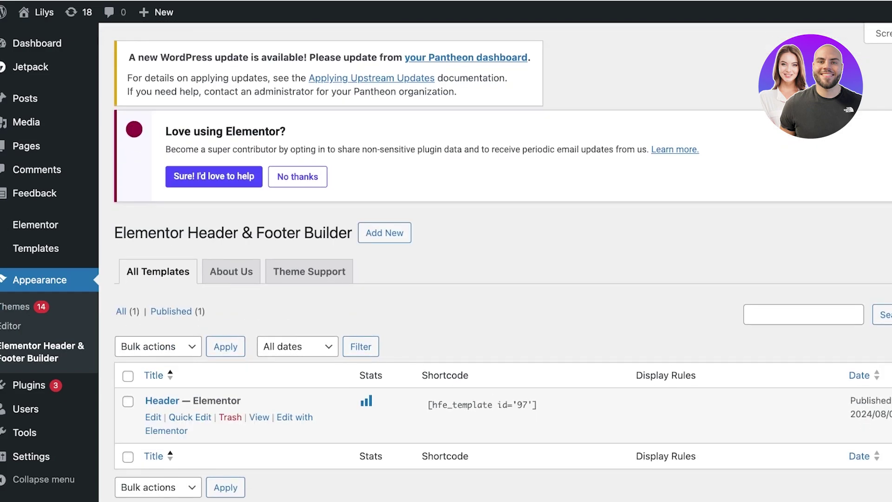
left_click(481, 404)
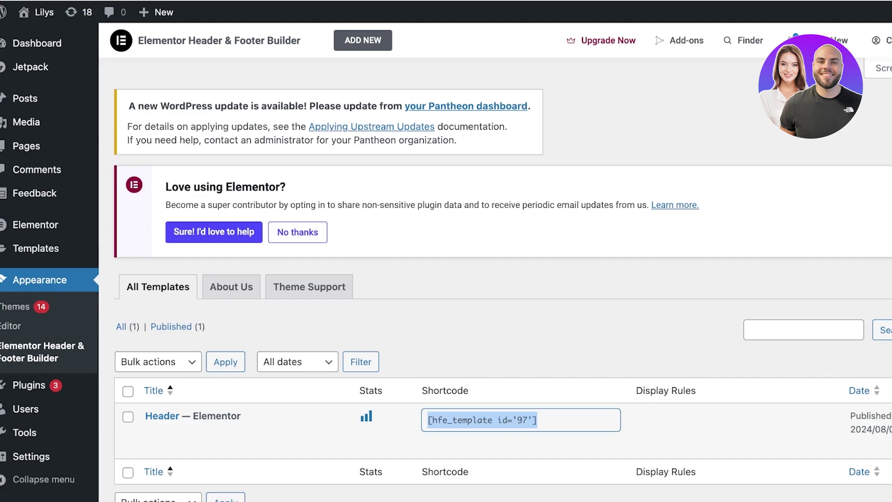
Open the Blog Home template in the site editor, view the available blocks and return to the dashboard
left_click(36, 12)
left_click(39, 12)
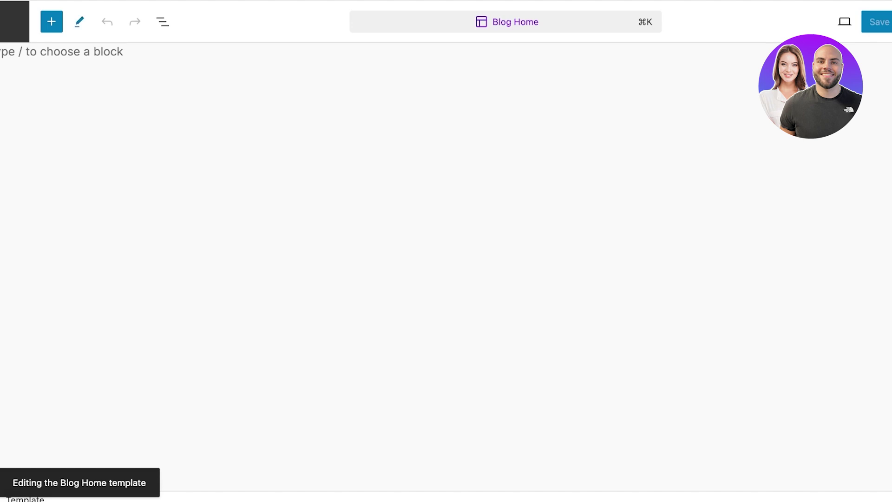
left_click(51, 22)
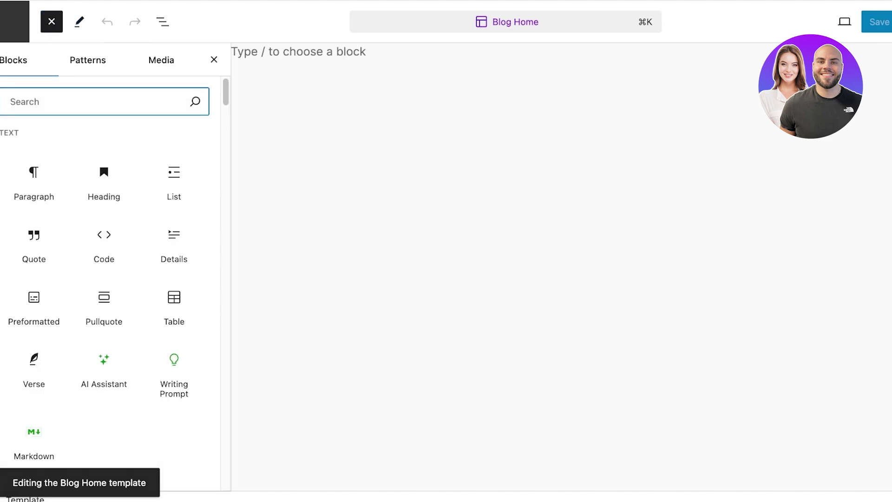
left_click(52, 21)
left_click(14, 21)
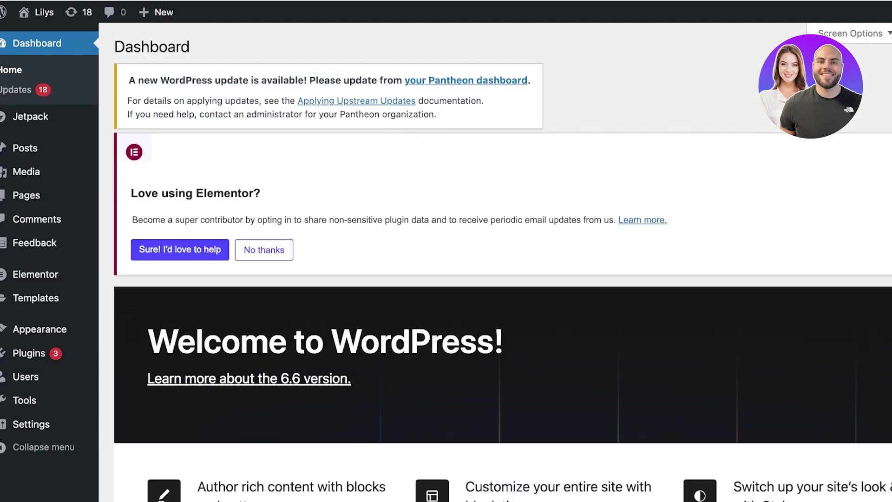
Visit the live site to check its home page and return to the WordPress dashboard
mouse_move(37, 12)
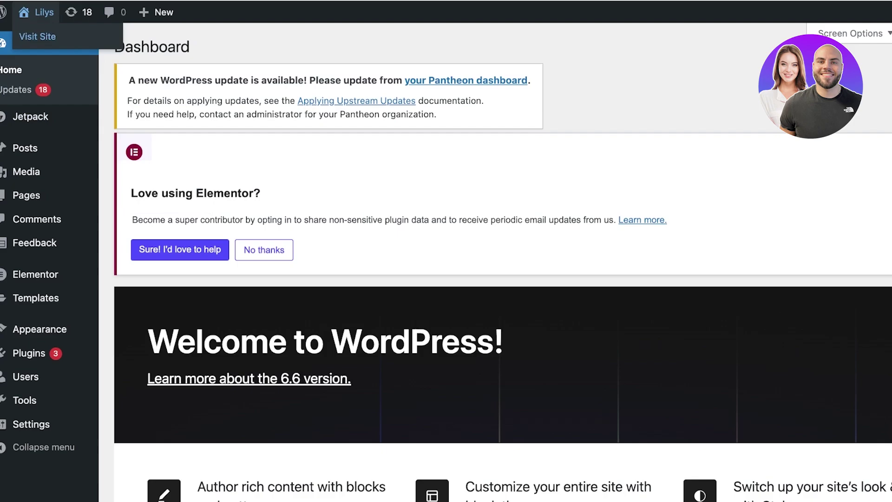
left_click(37, 37)
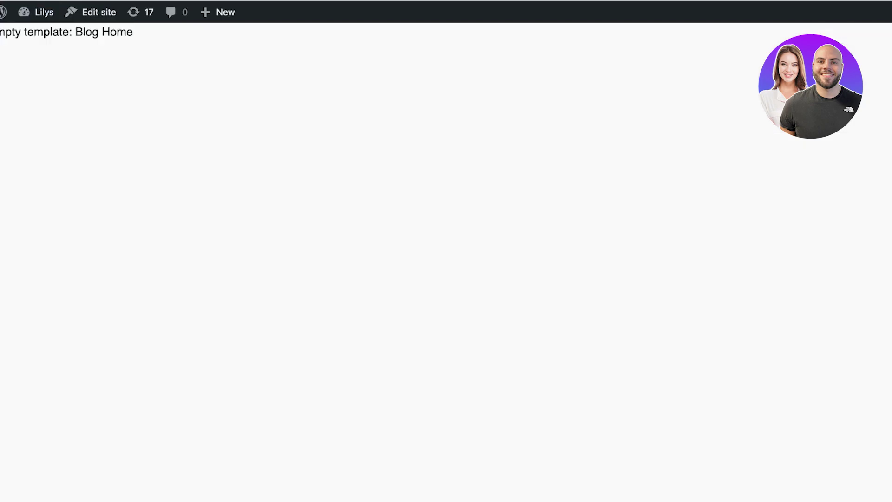
mouse_move(37, 12)
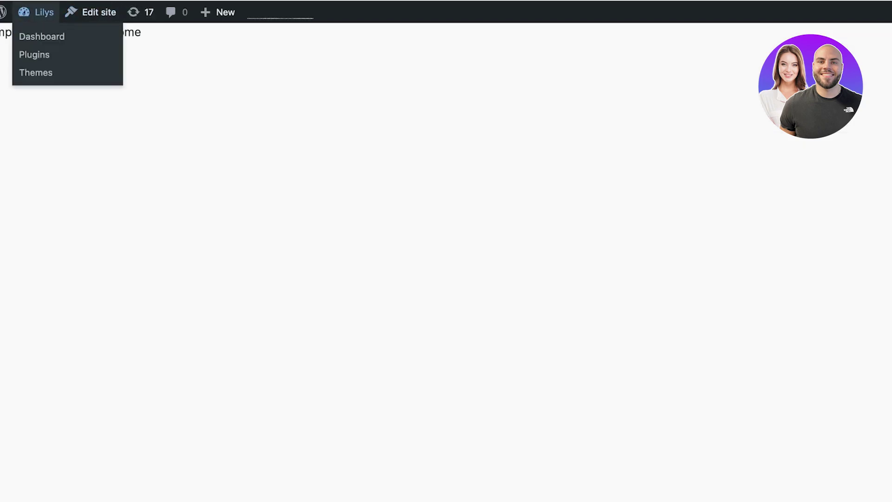
left_click(41, 36)
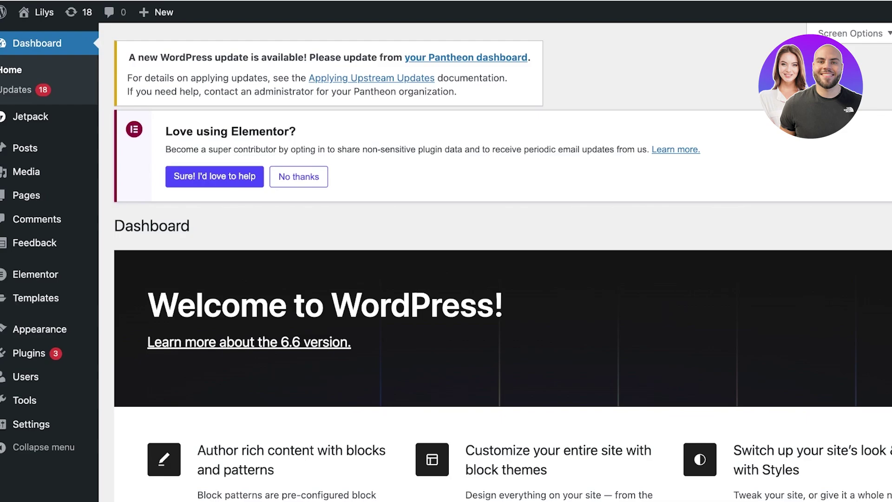